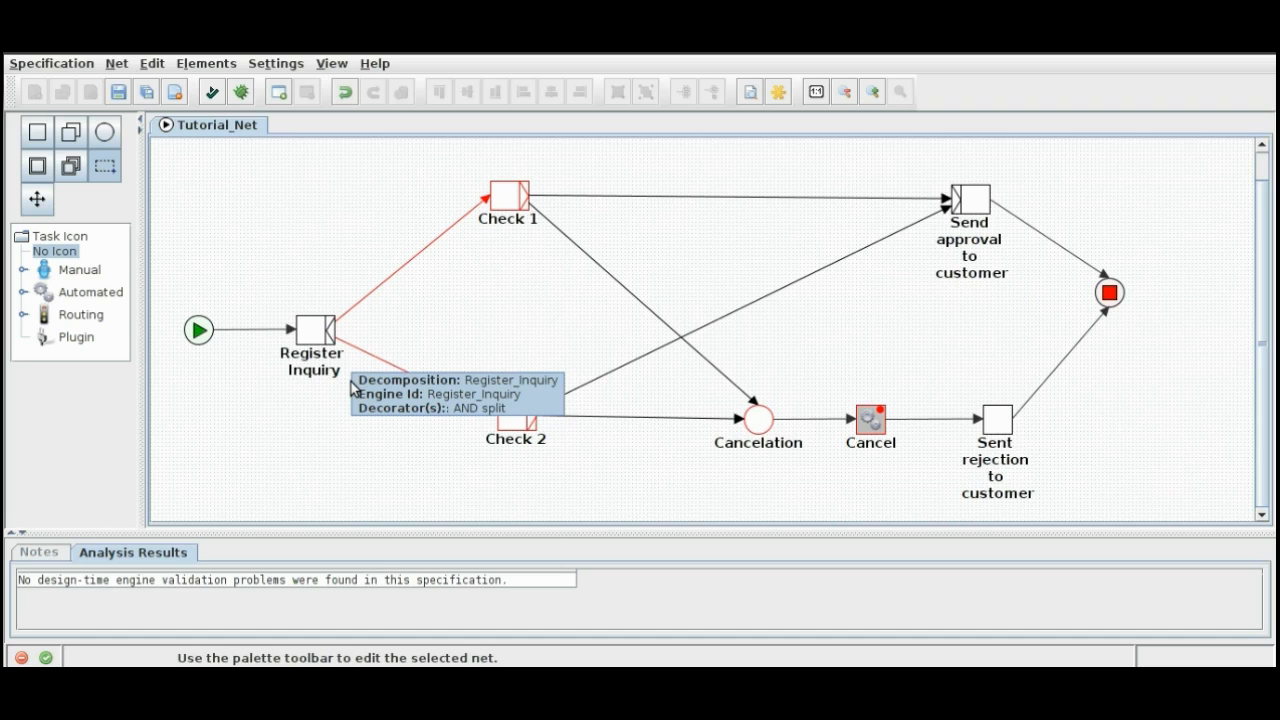
# Step: Review the input and output parameter mappings of the Register Inquiry task, enlarging the dialog to read the full expressions
pyautogui.click(305, 342)
pyautogui.rightClick(306, 336)
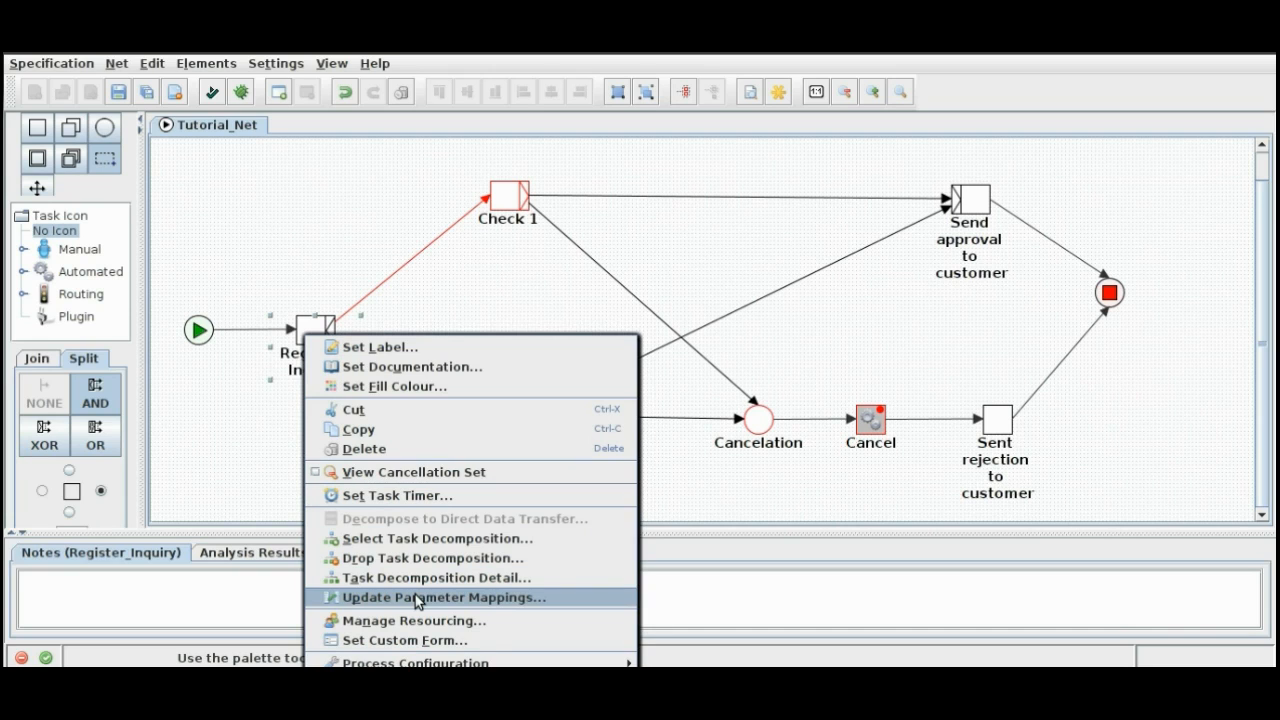
pyautogui.click(416, 600)
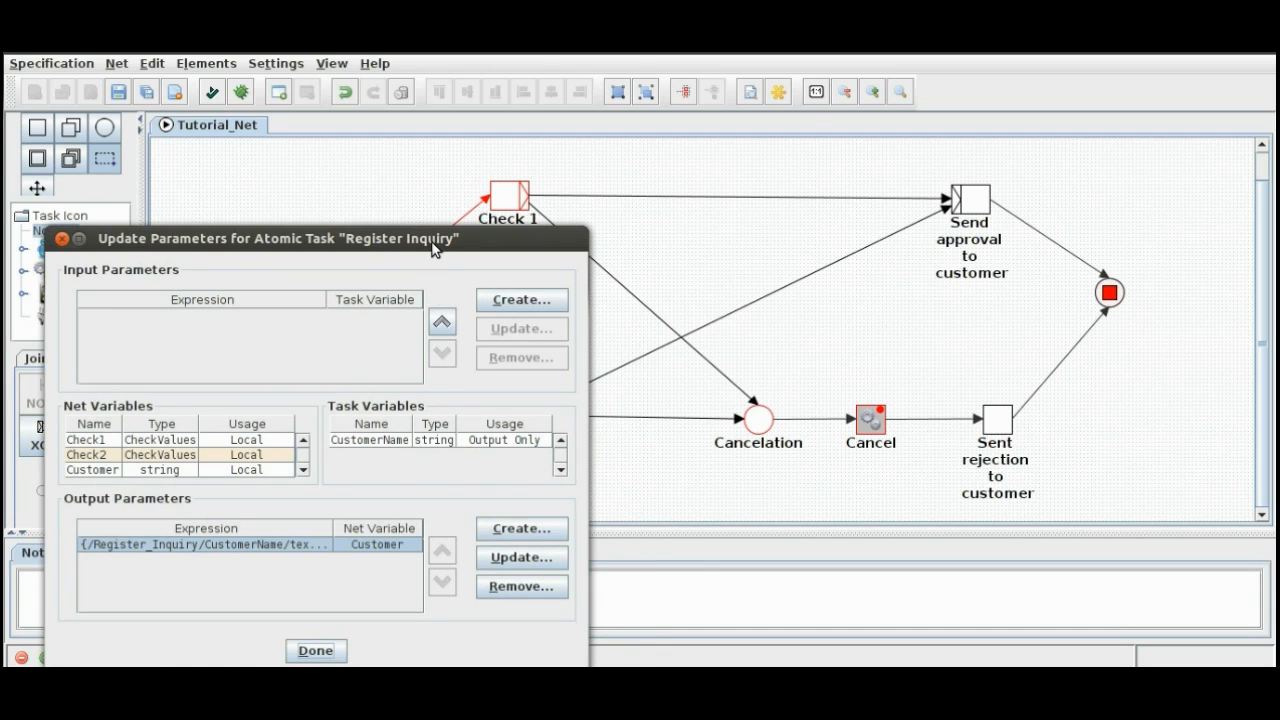
pyautogui.moveTo(435, 245); pyautogui.dragTo(662, 148)
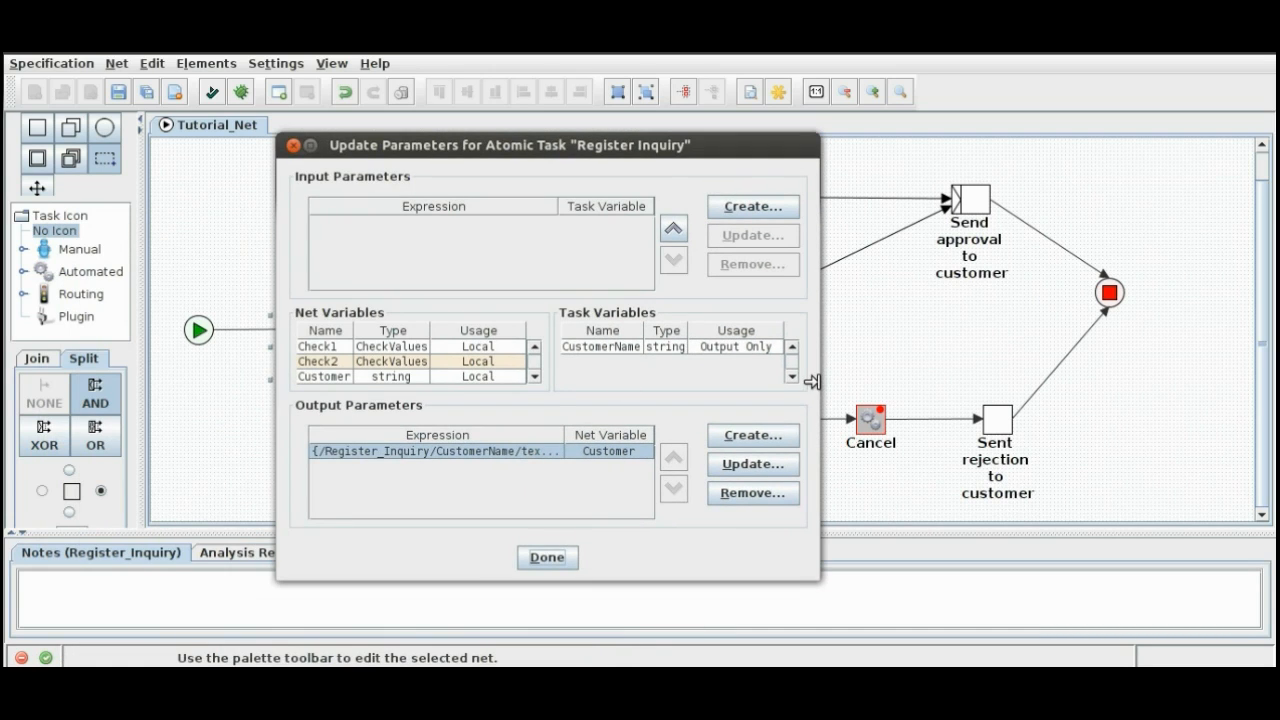
pyautogui.moveTo(812, 380); pyautogui.dragTo(1063, 380)
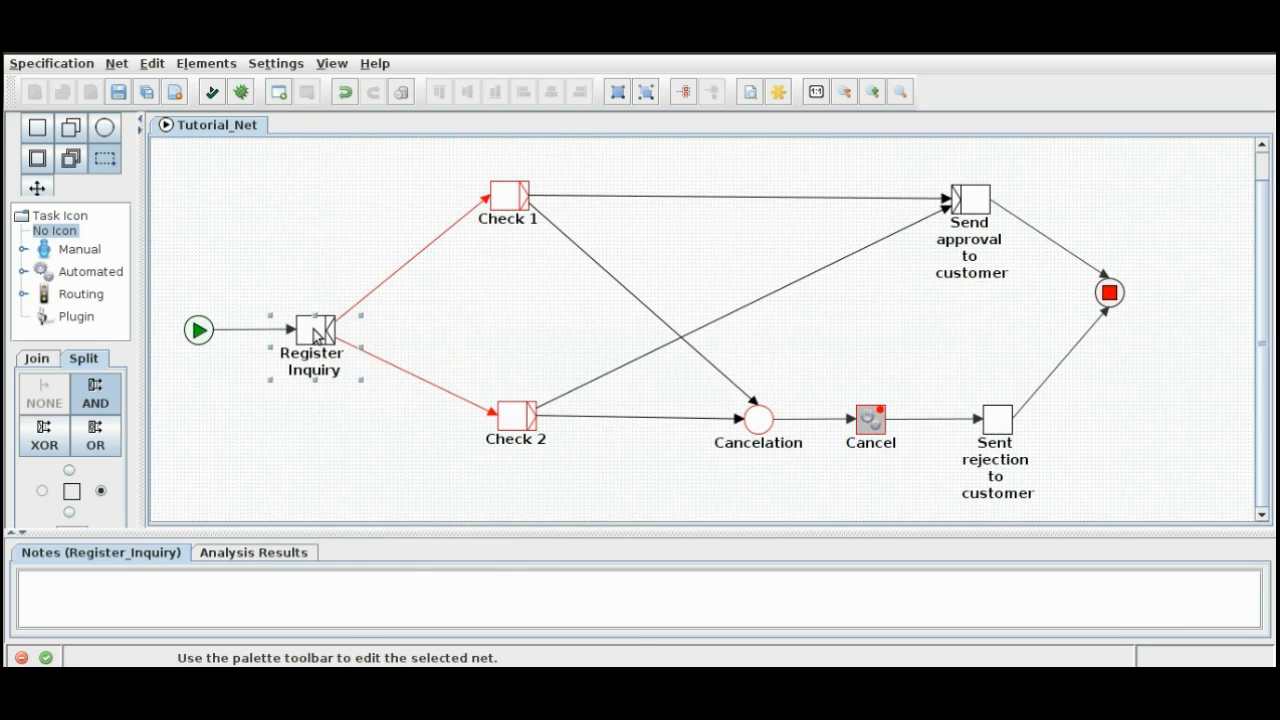
# Step: Set Register Inquiry's resourcing to offer the task to the customerService role, with the Fastest to Allocate strategy and no extra runtime privileges
pyautogui.rightClick(314, 330)
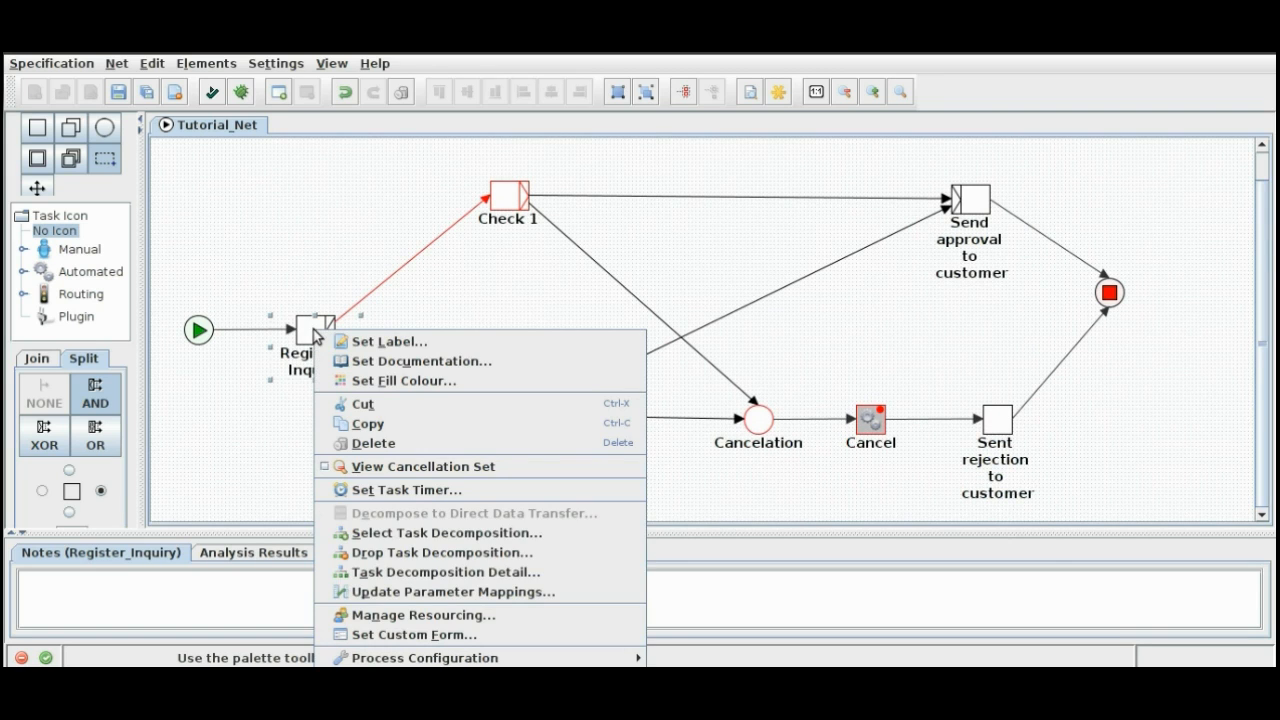
pyautogui.click(400, 615)
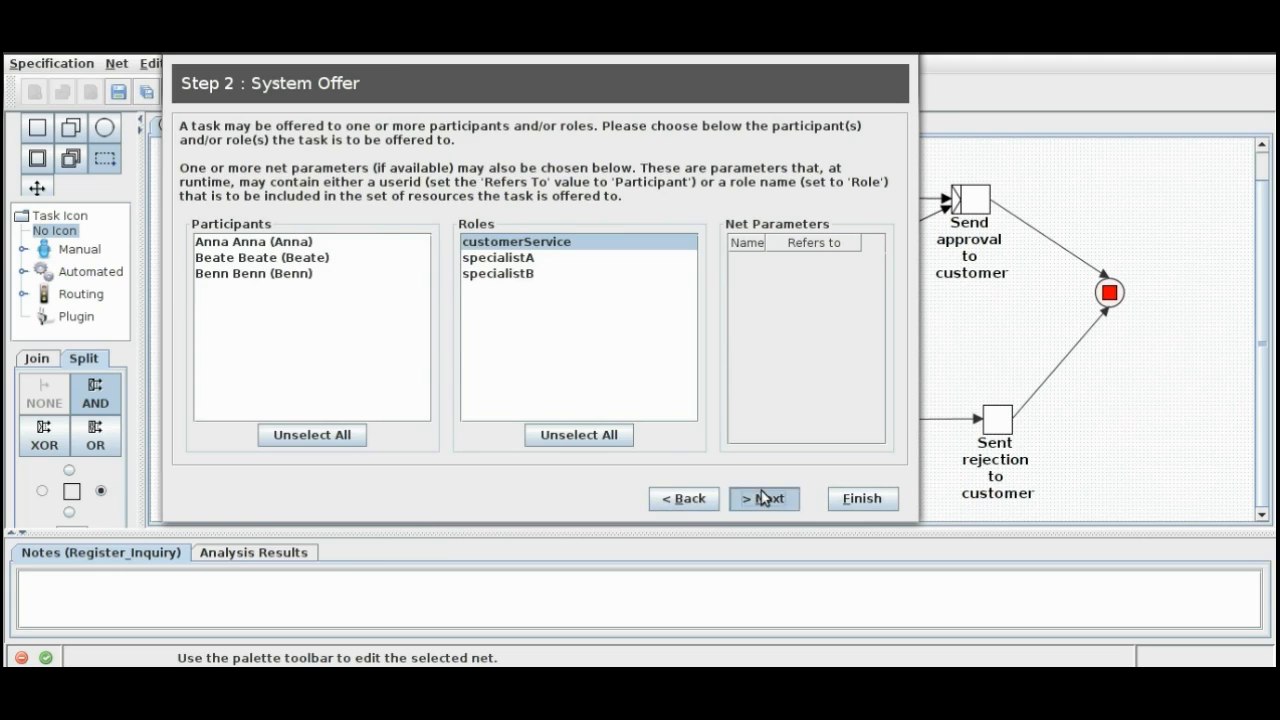
pyautogui.click(763, 497)
pyautogui.click(759, 498)
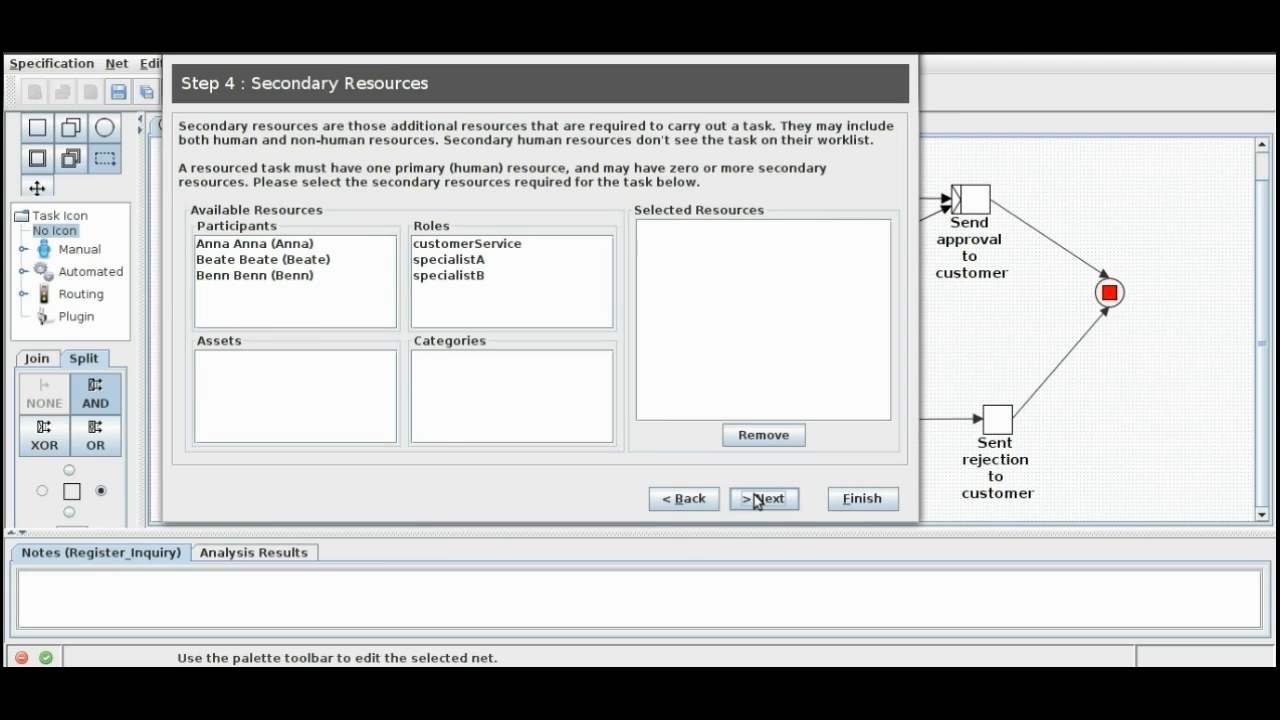
pyautogui.click(758, 499)
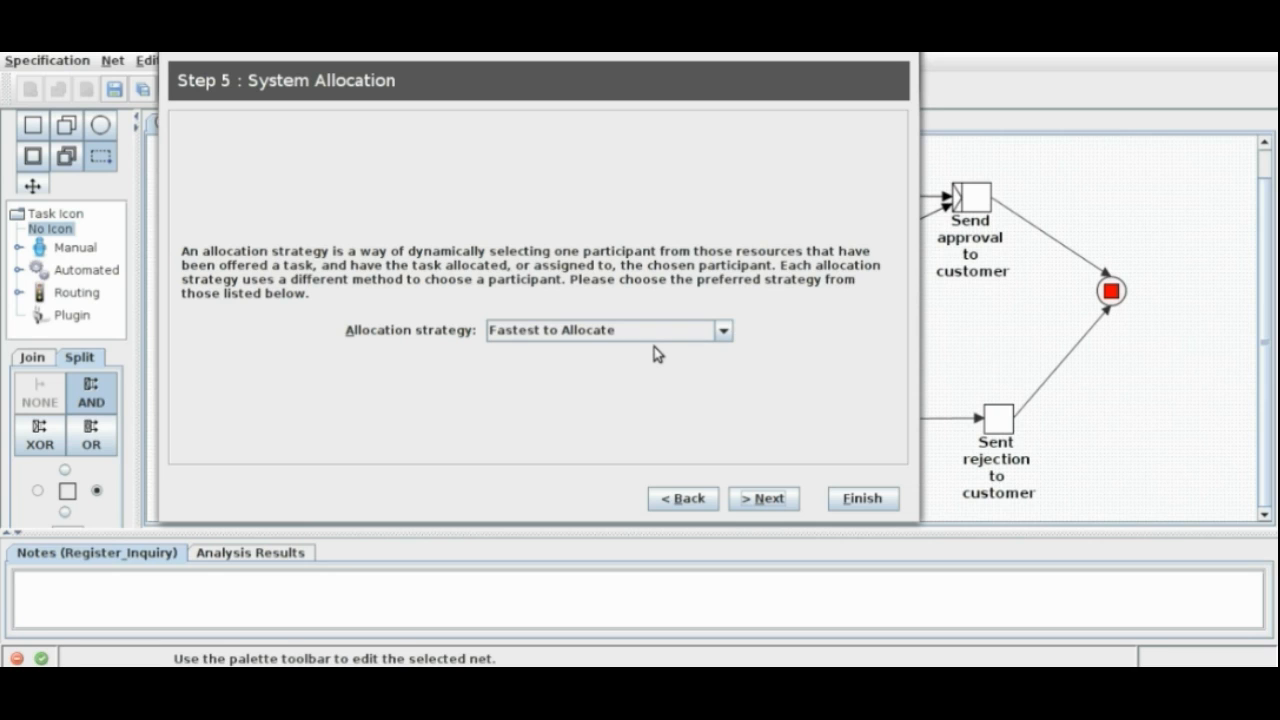
pyautogui.click(675, 331)
pyautogui.click(675, 331)
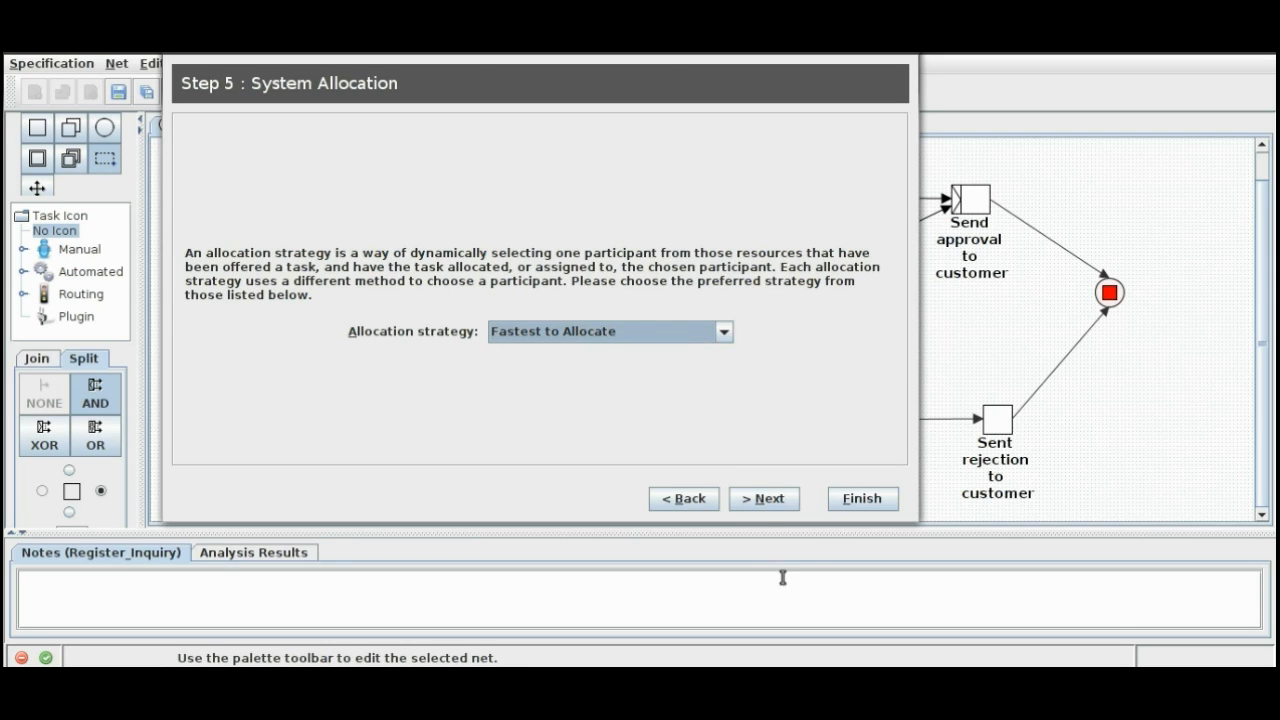
pyautogui.click(764, 500)
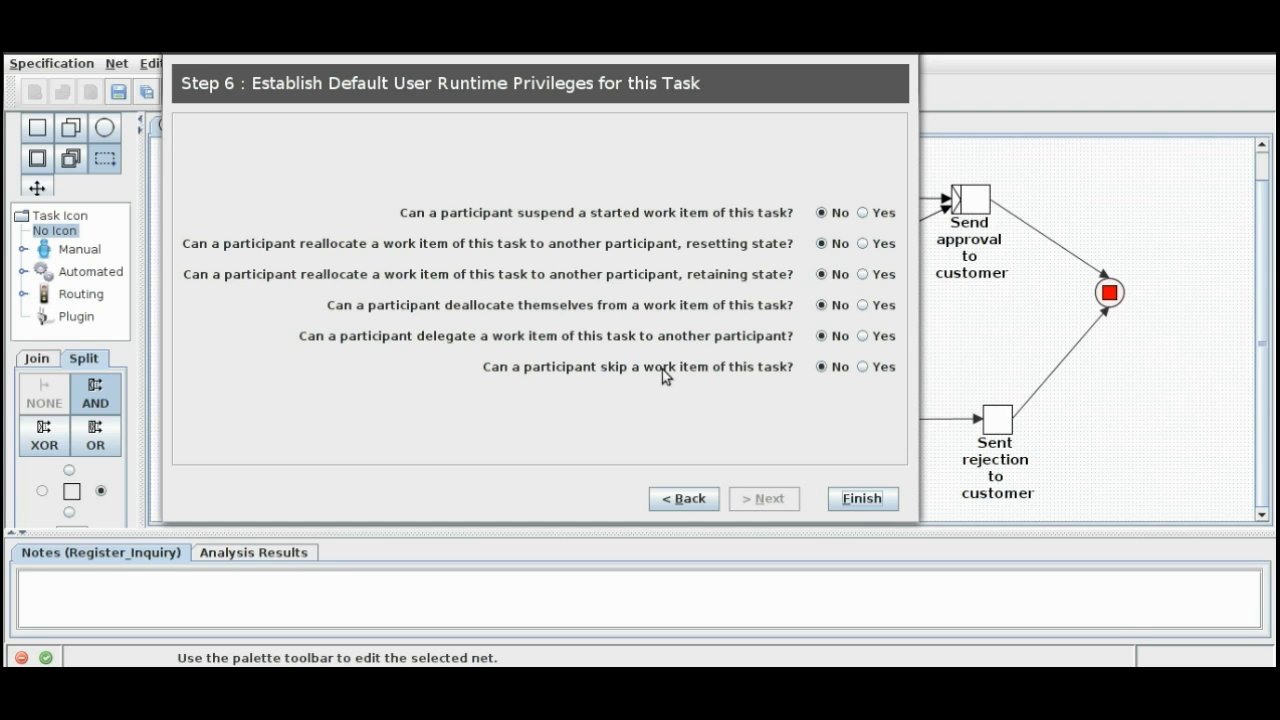
pyautogui.click(851, 500)
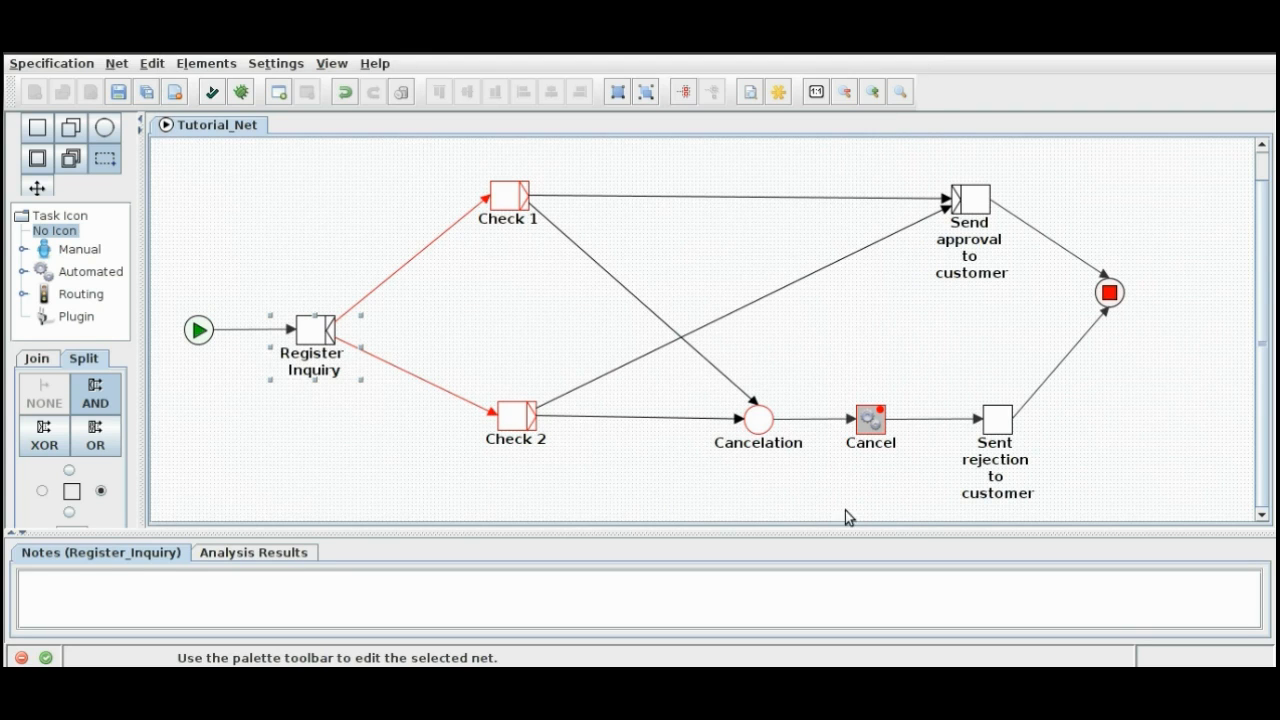
# Step: Review the parameter mappings of the Check 1 task in an enlarged dialog
pyautogui.rightClick(509, 214)
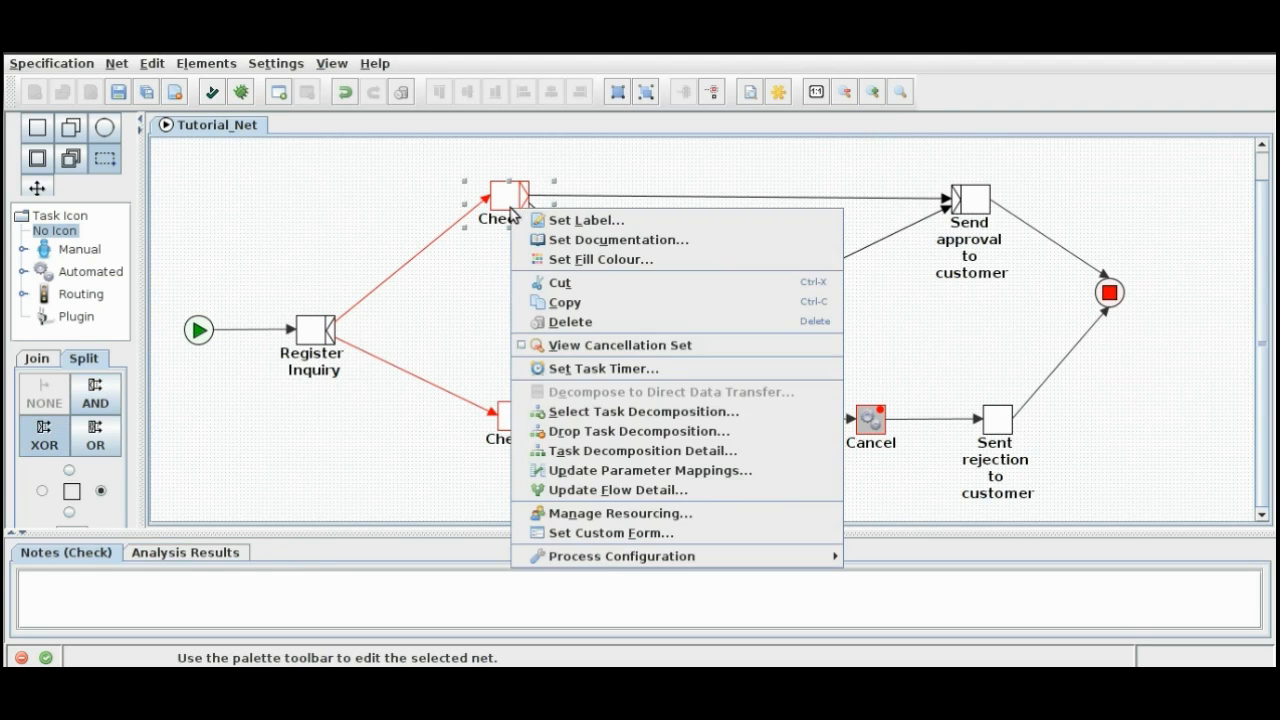
pyautogui.click(613, 471)
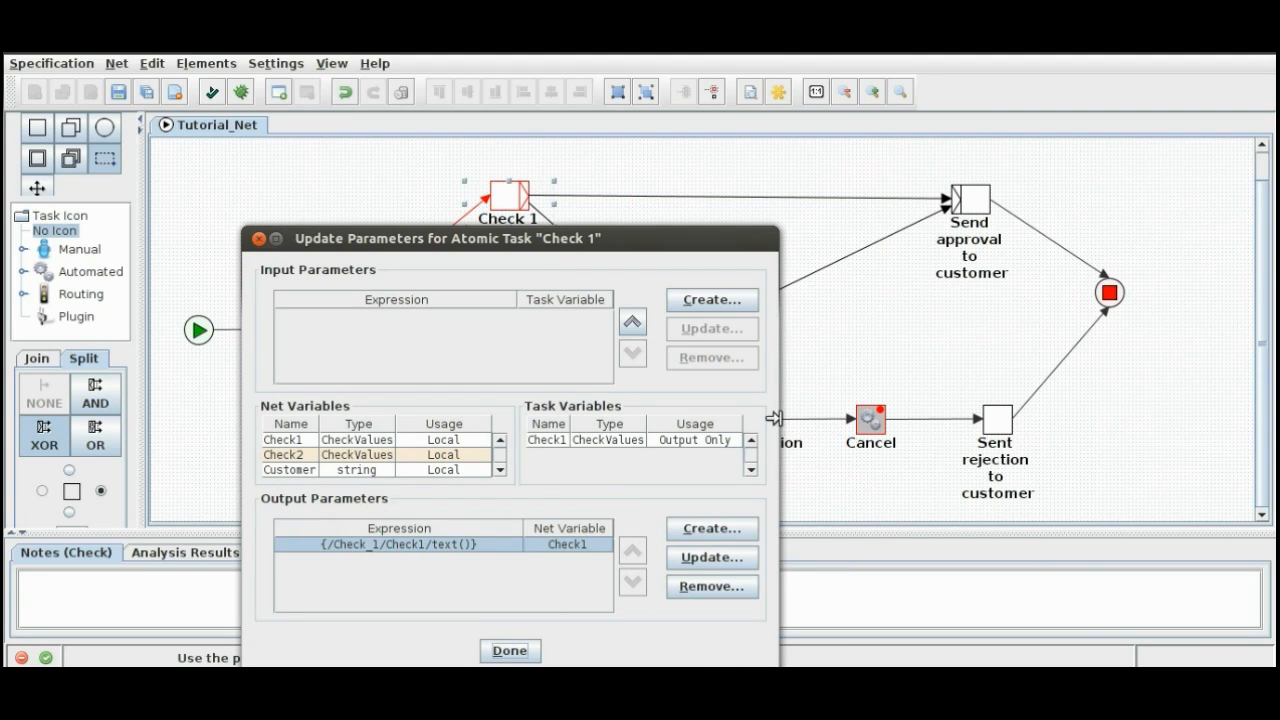
pyautogui.moveTo(775, 418); pyautogui.dragTo(1082, 410)
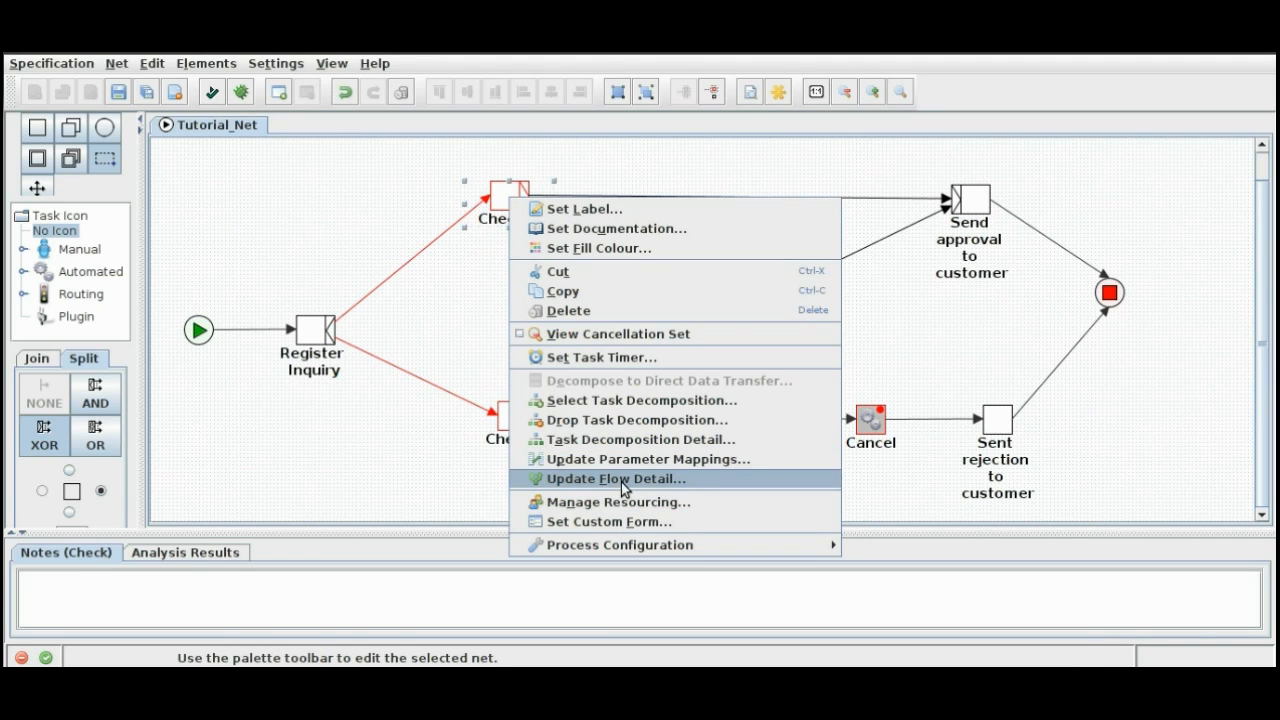
# Step: Open Check 1's flow predicate for Send approval to customer and insert the XPath expression of net variable Check1
pyautogui.click(624, 481)
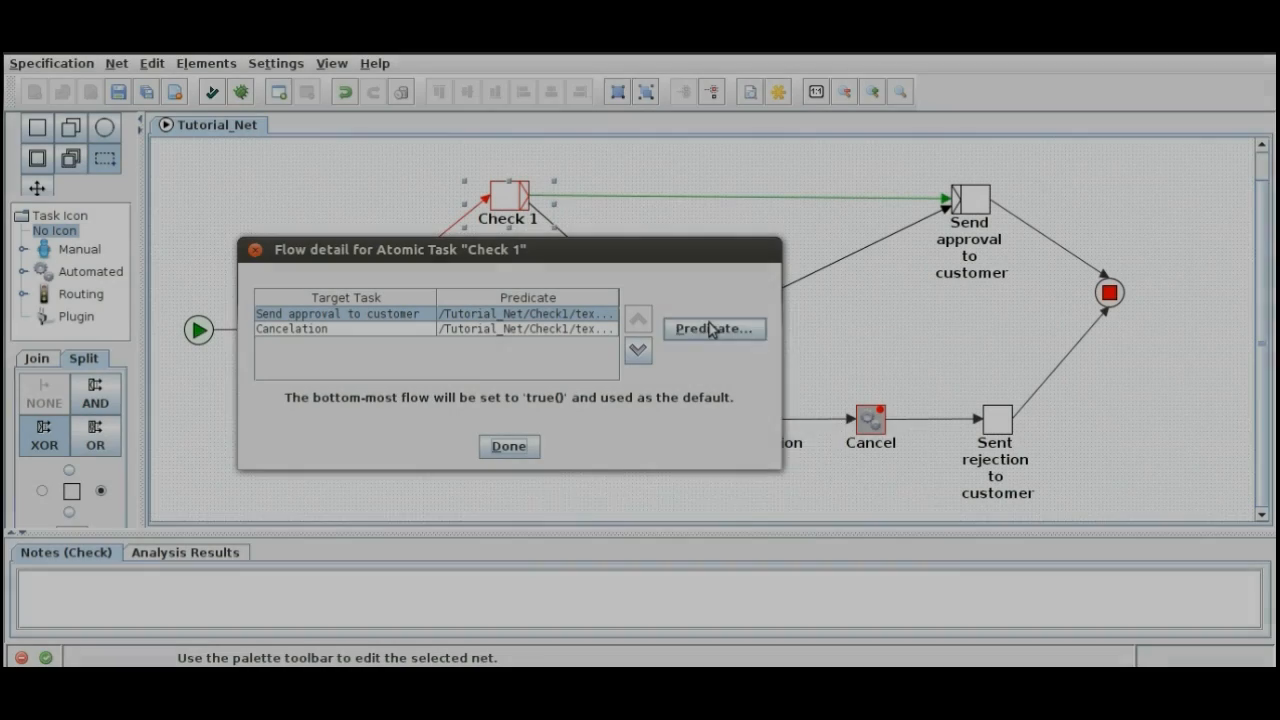
pyautogui.click(680, 327)
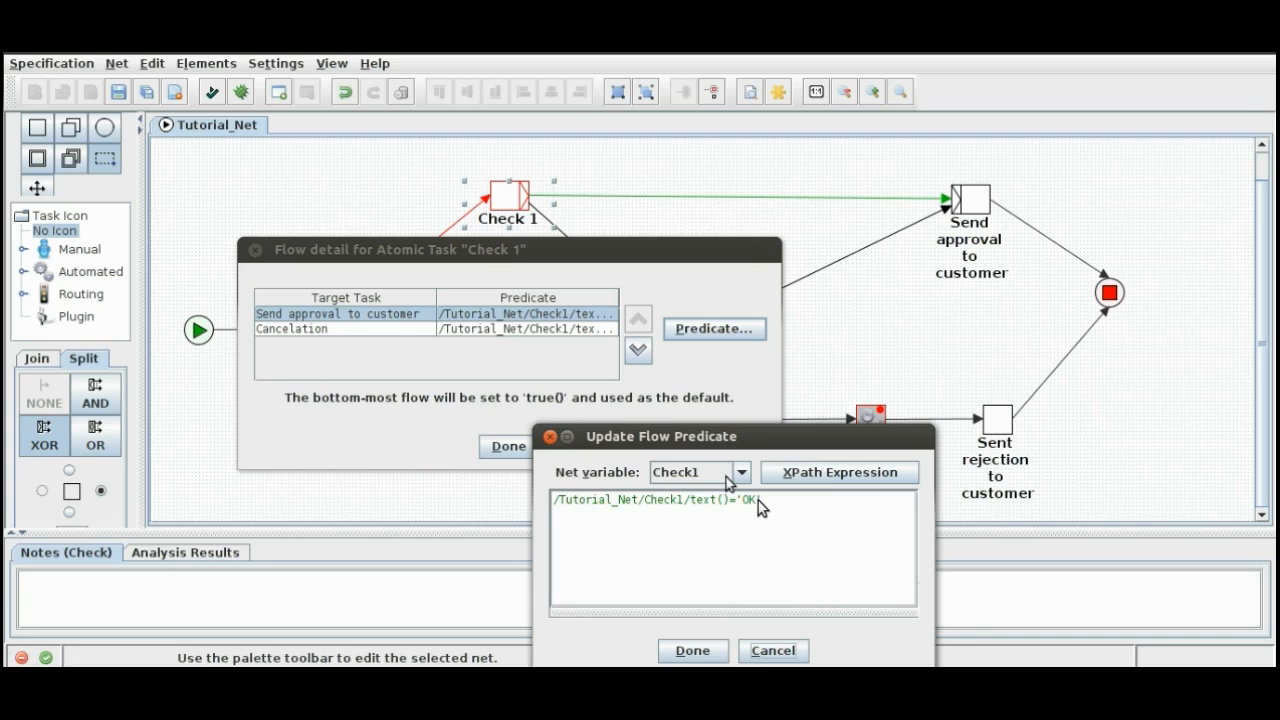
pyautogui.write("'")
pyautogui.click(741, 473)
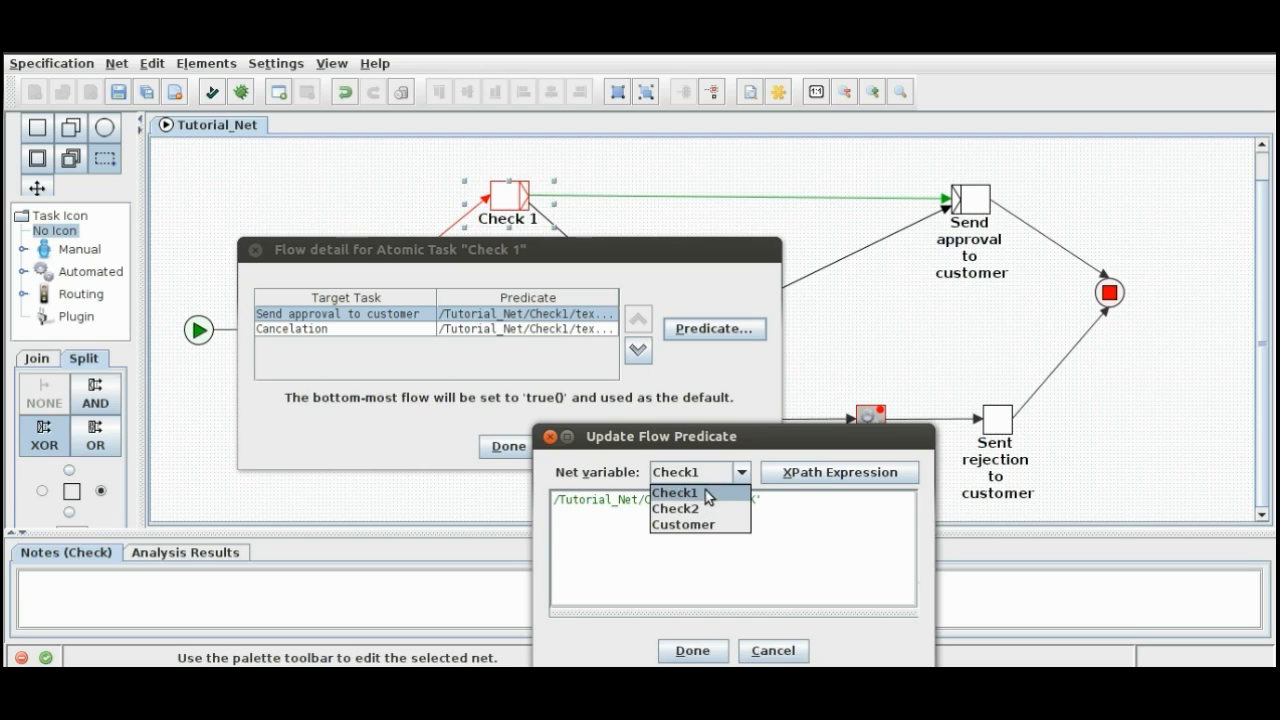
pyautogui.click(705, 490)
pyautogui.doubleClick(820, 477)
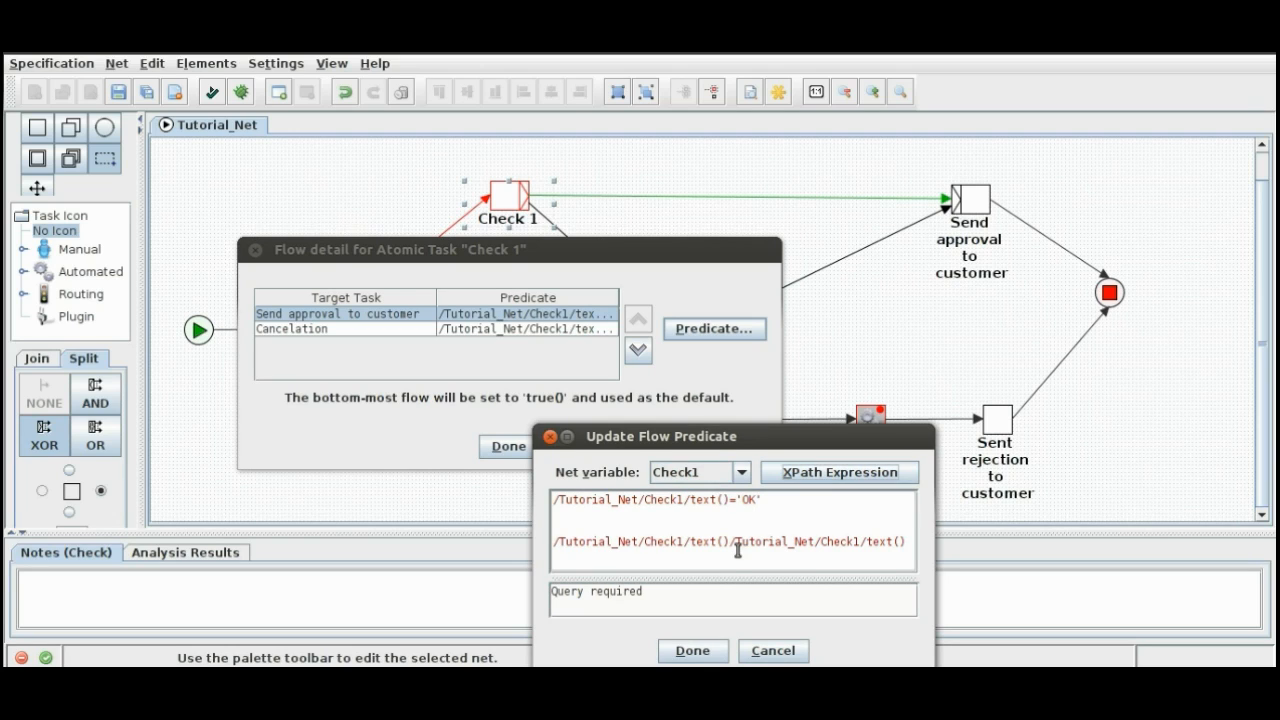
# Step: Remove the inserted Check1 XPath expressions, leaving /Tutorial_Net/Check1/text()='OK', and cancel the predicate update
pyautogui.click(810, 543)
pyautogui.press('Left')
pyautogui.press('Left')
pyautogui.press('Left')
pyautogui.press('Left')
pyautogui.press('Left')
pyautogui.hotkey('shift', 'End')
pyautogui.press('Delete')
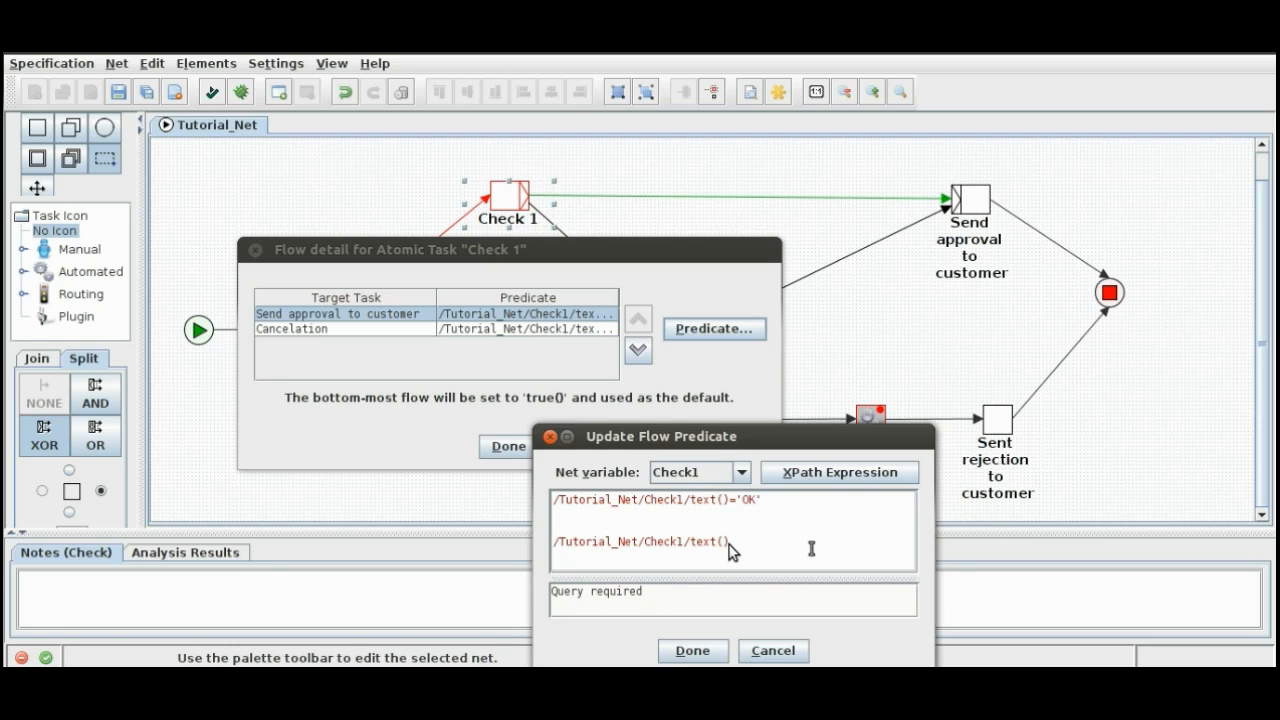
pyautogui.tripleClick(811, 548)
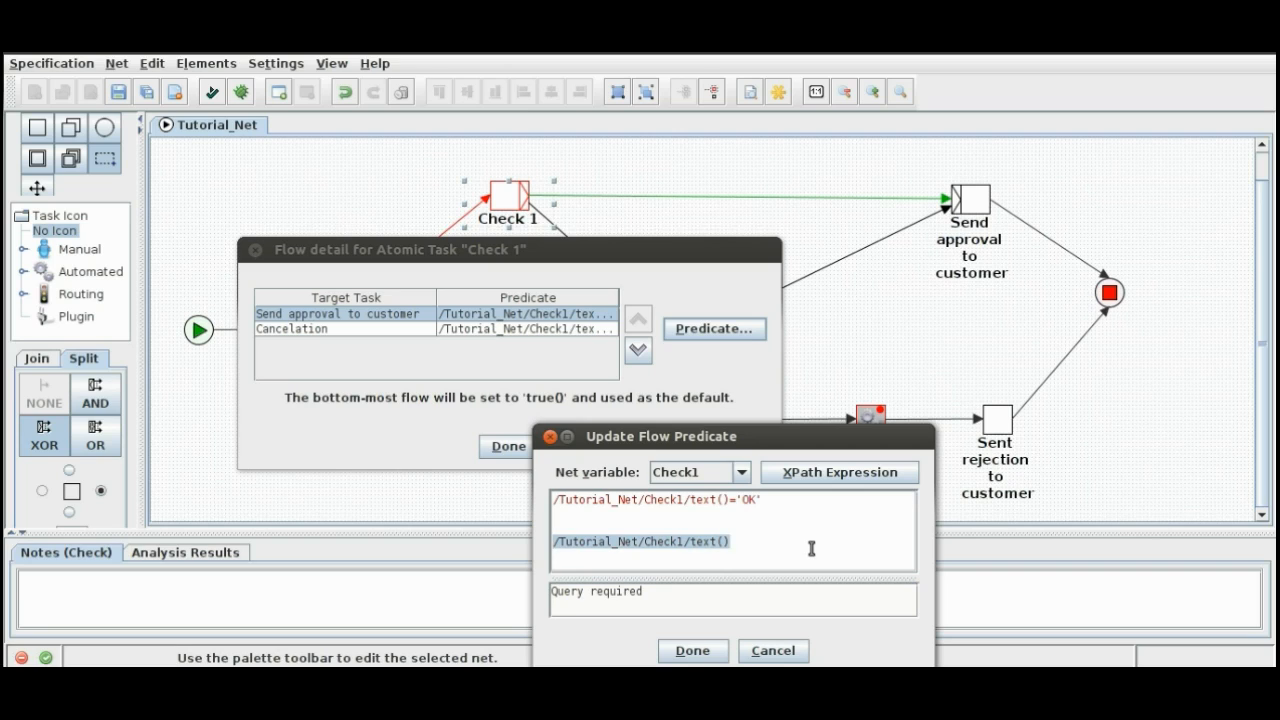
pyautogui.press('BackSpace')
pyautogui.press('BackSpace')
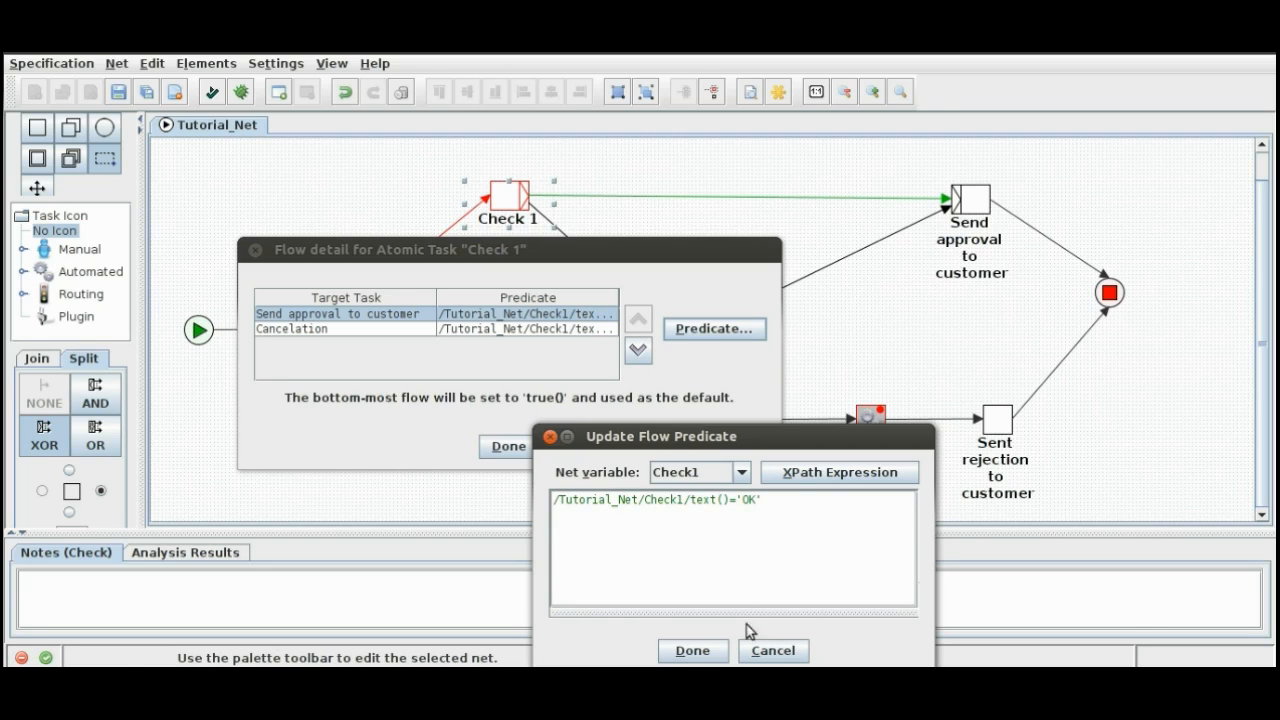
pyautogui.click(770, 651)
# Step: Inspect the predicate of Check 1's flow to Cancelation
pyautogui.click(558, 329)
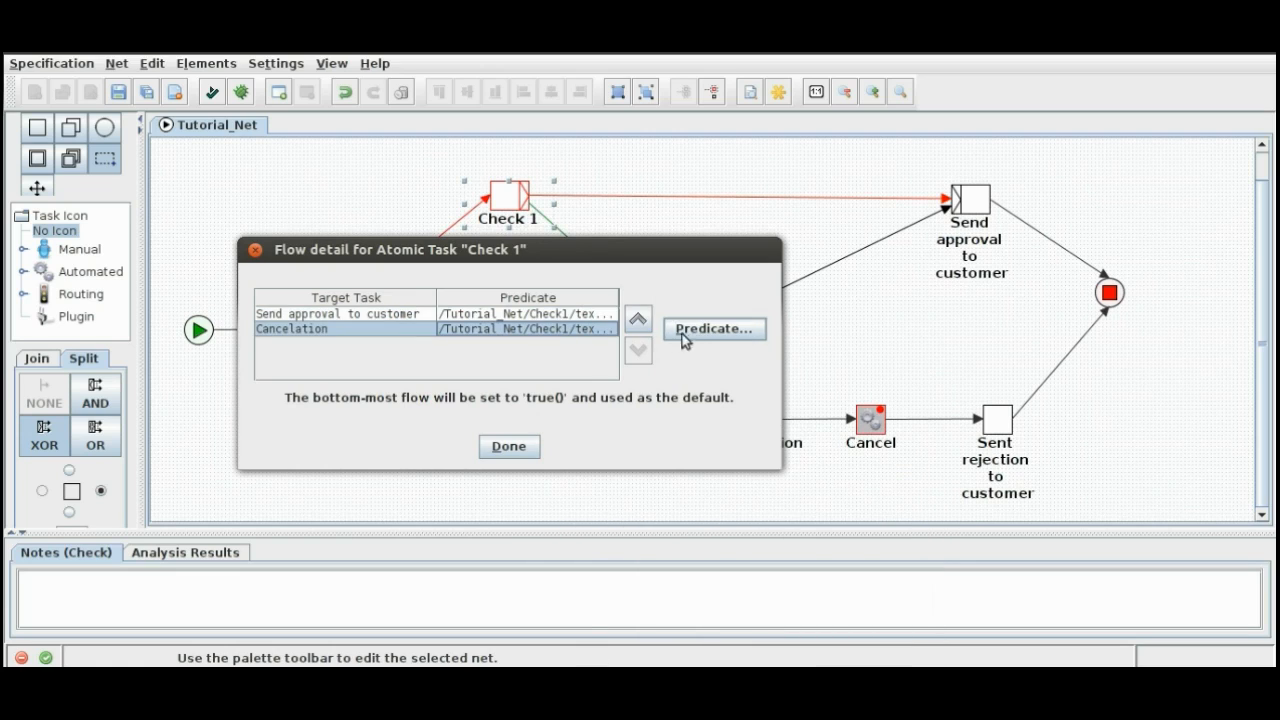
pyautogui.click(690, 329)
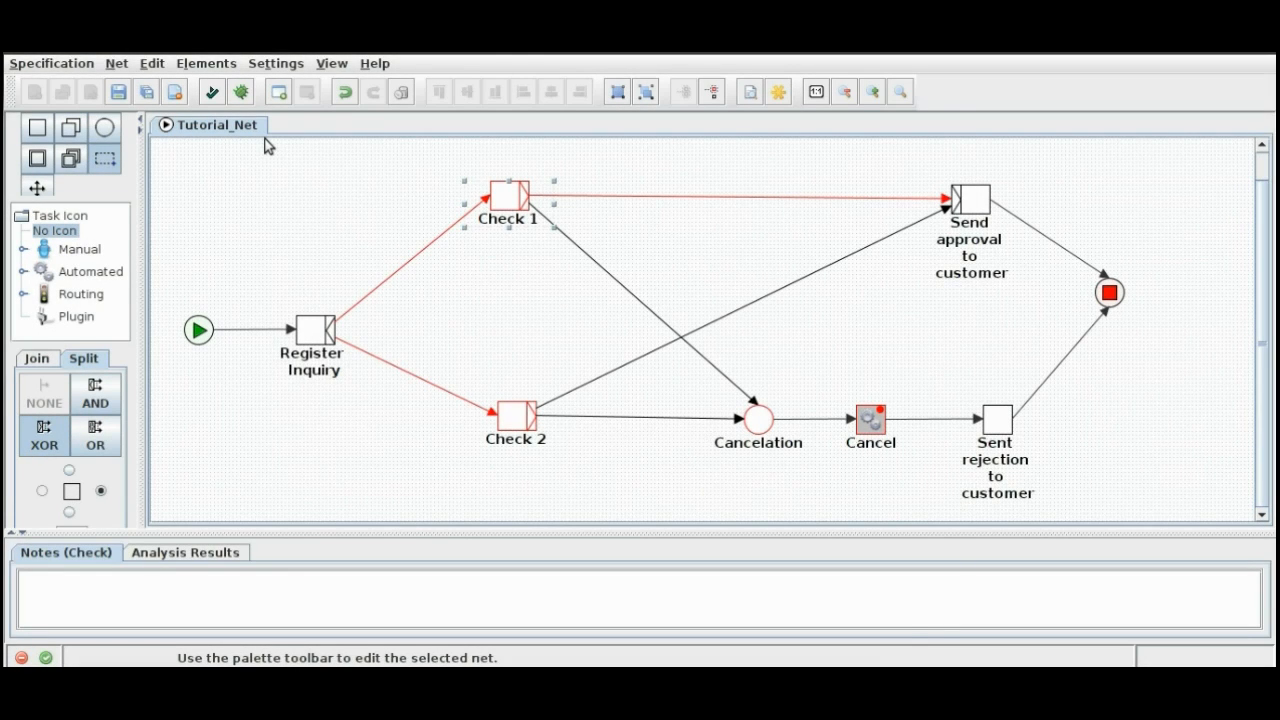
# Step: Review the initial values of the Check1 and Check2 variables in the Tutorial_Net decomposition
pyautogui.click(118, 64)
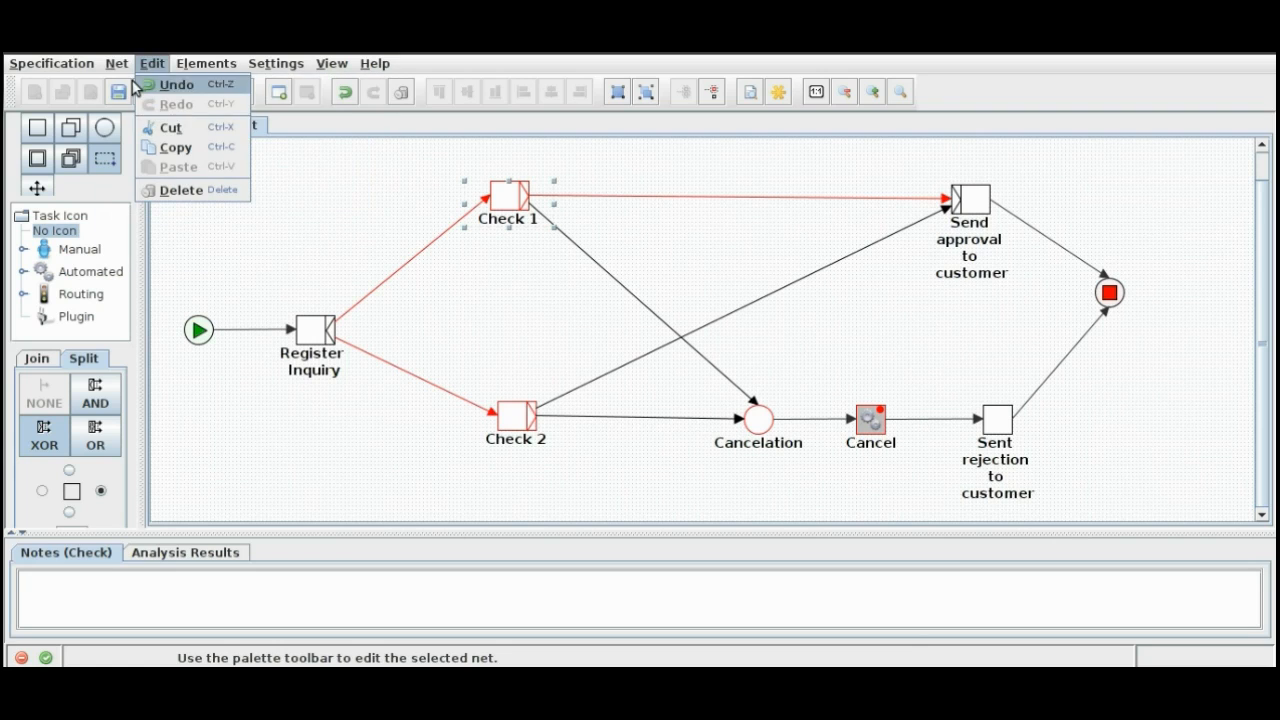
pyautogui.click(160, 143)
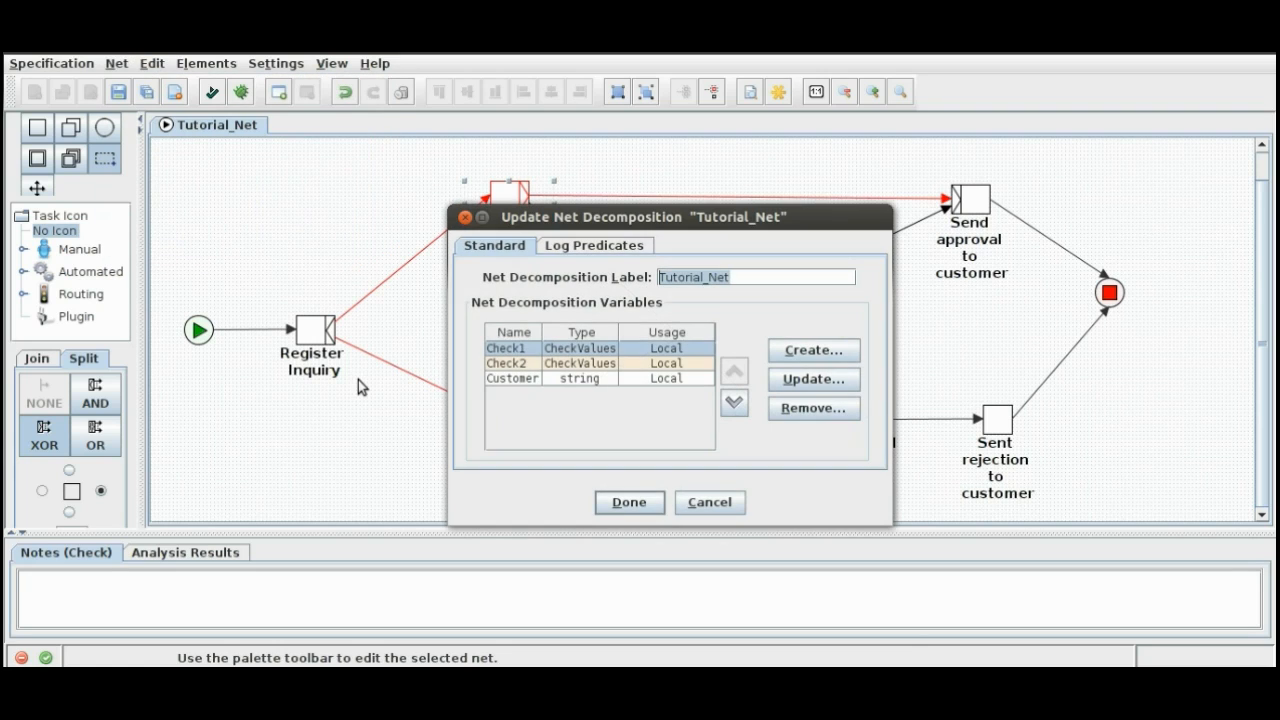
pyautogui.click(582, 350)
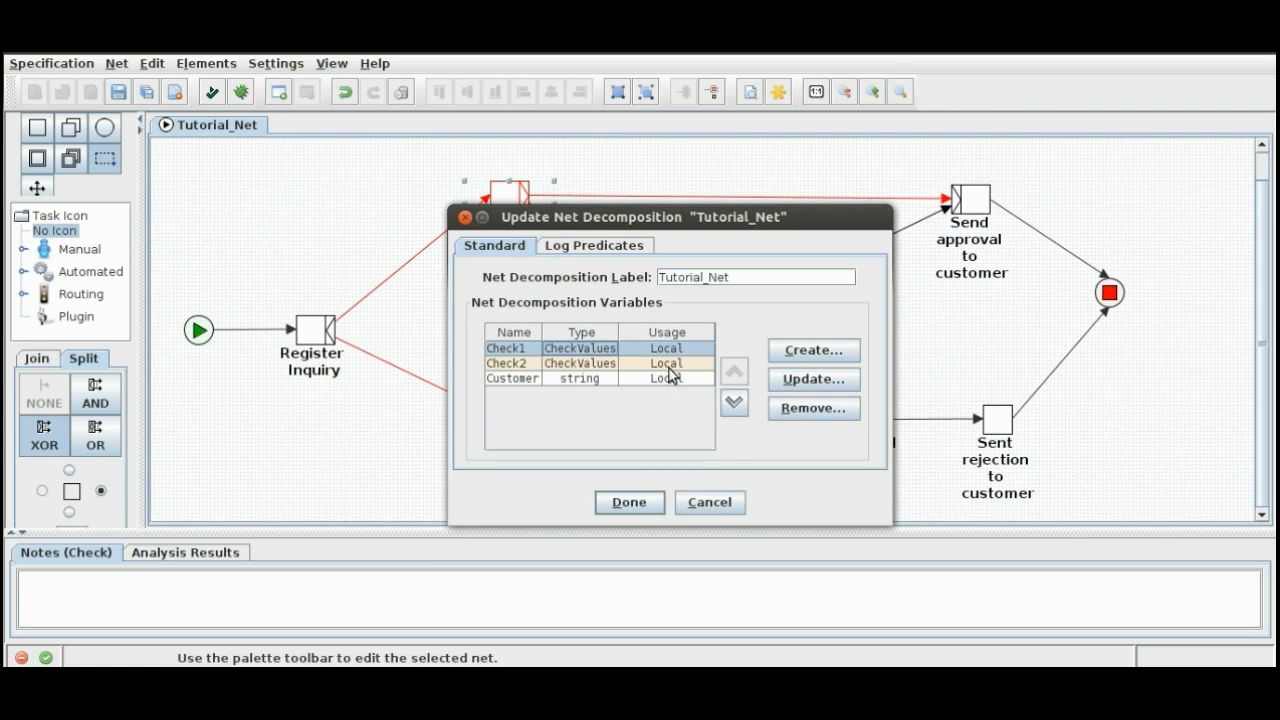
pyautogui.click(800, 380)
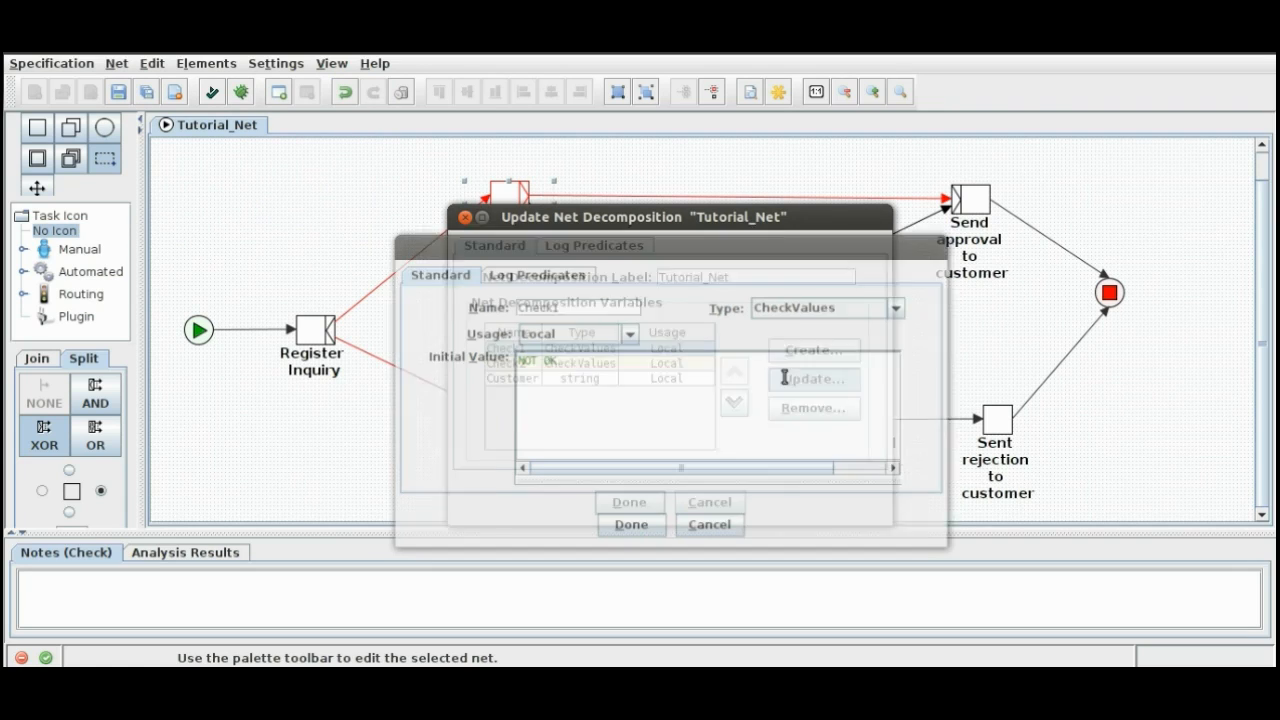
pyautogui.moveTo(577, 361); pyautogui.dragTo(514, 361)
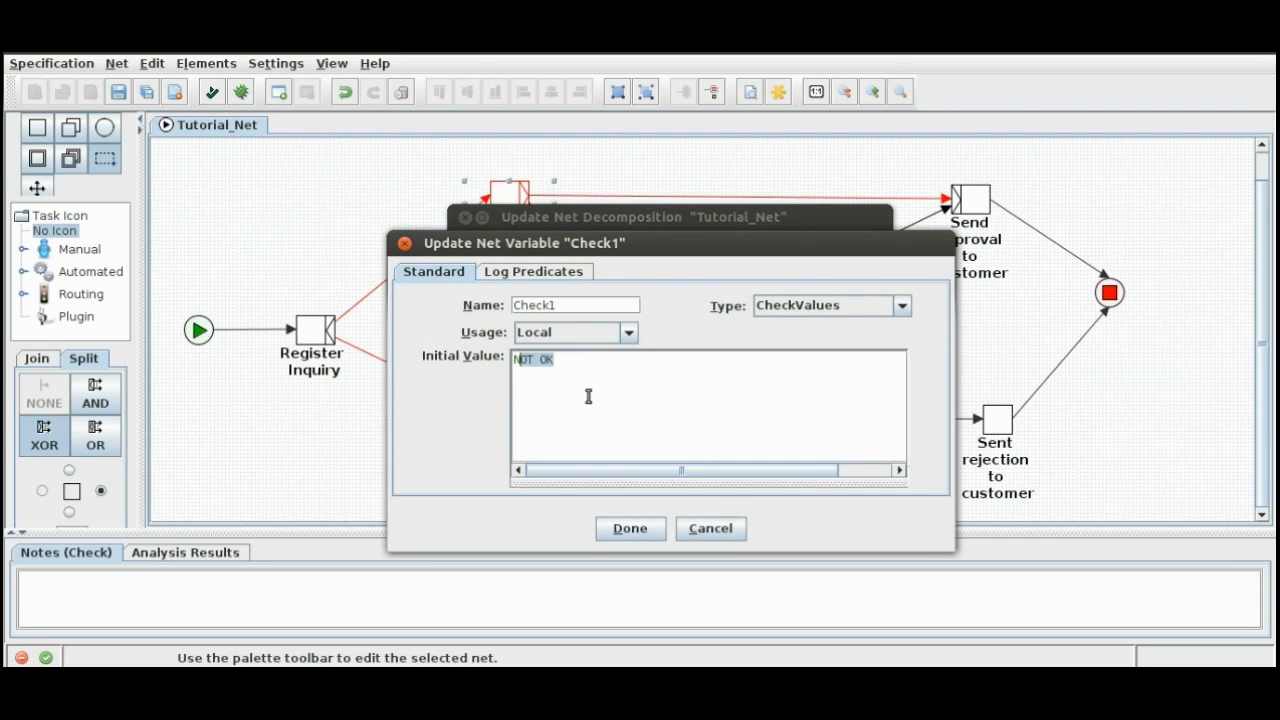
pyautogui.click(708, 530)
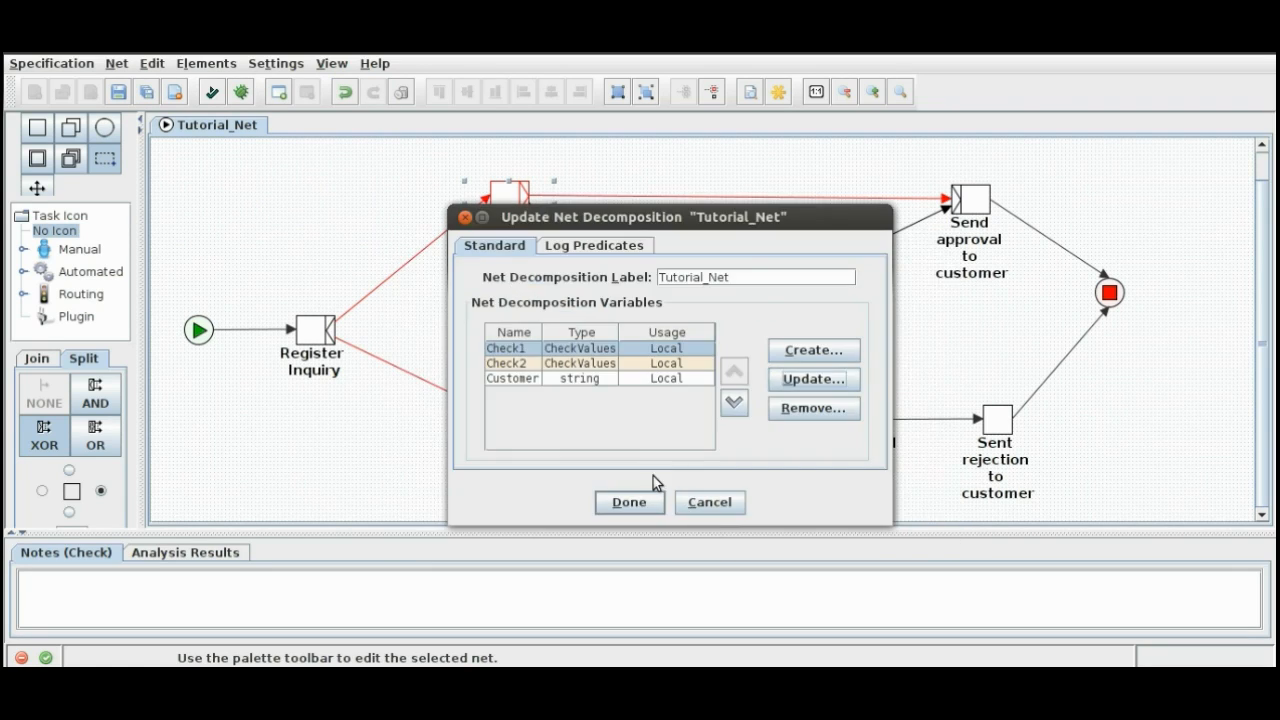
pyautogui.click(588, 364)
pyautogui.click(813, 379)
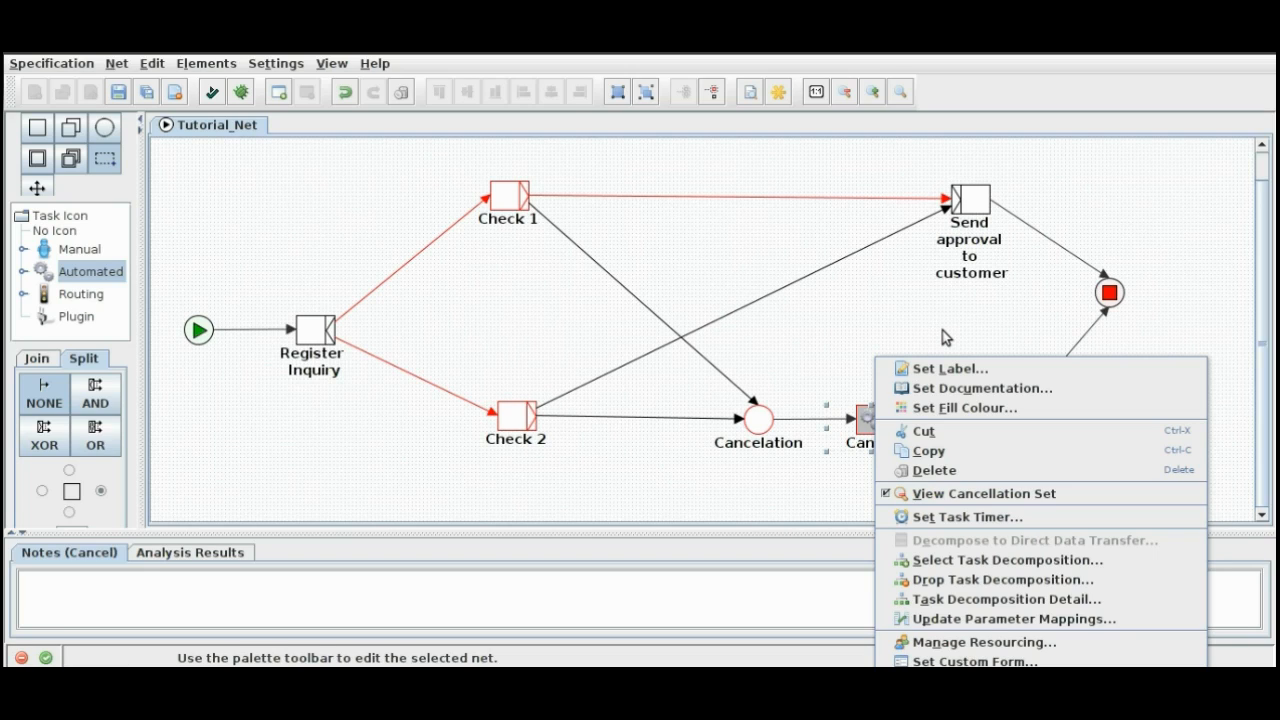
pyautogui.click(942, 330)
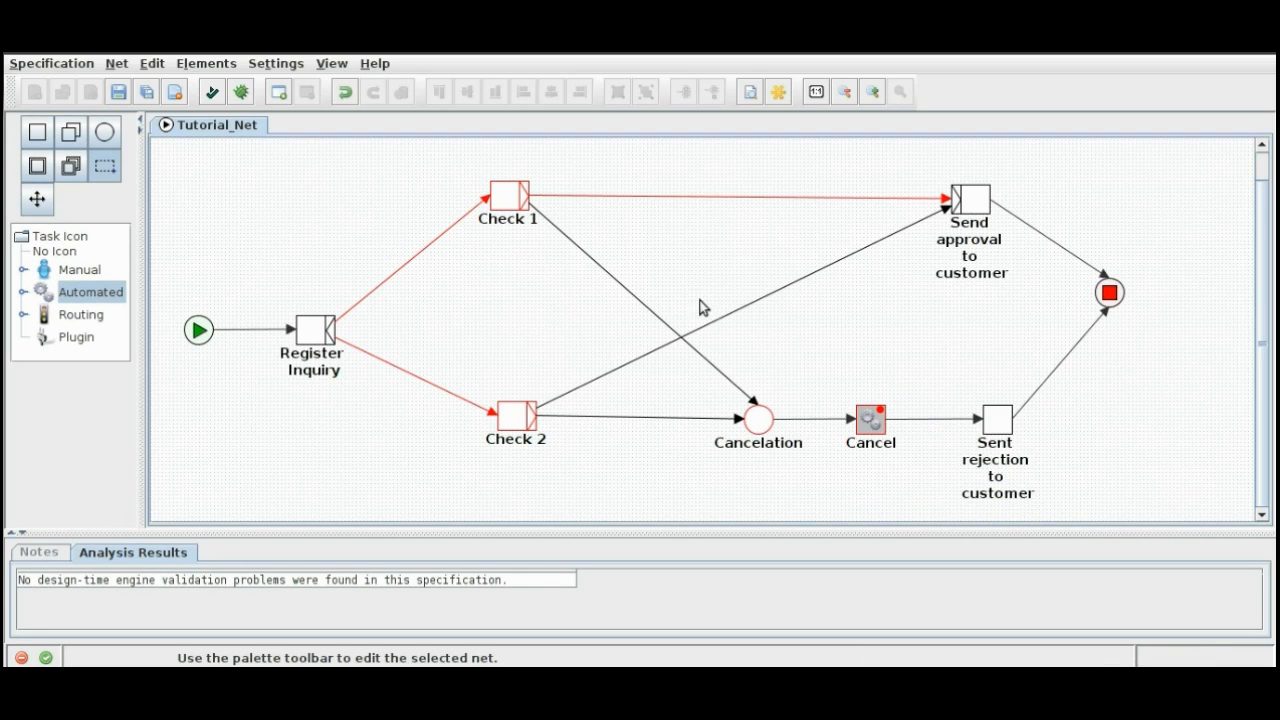
pyautogui.click(739, 310)
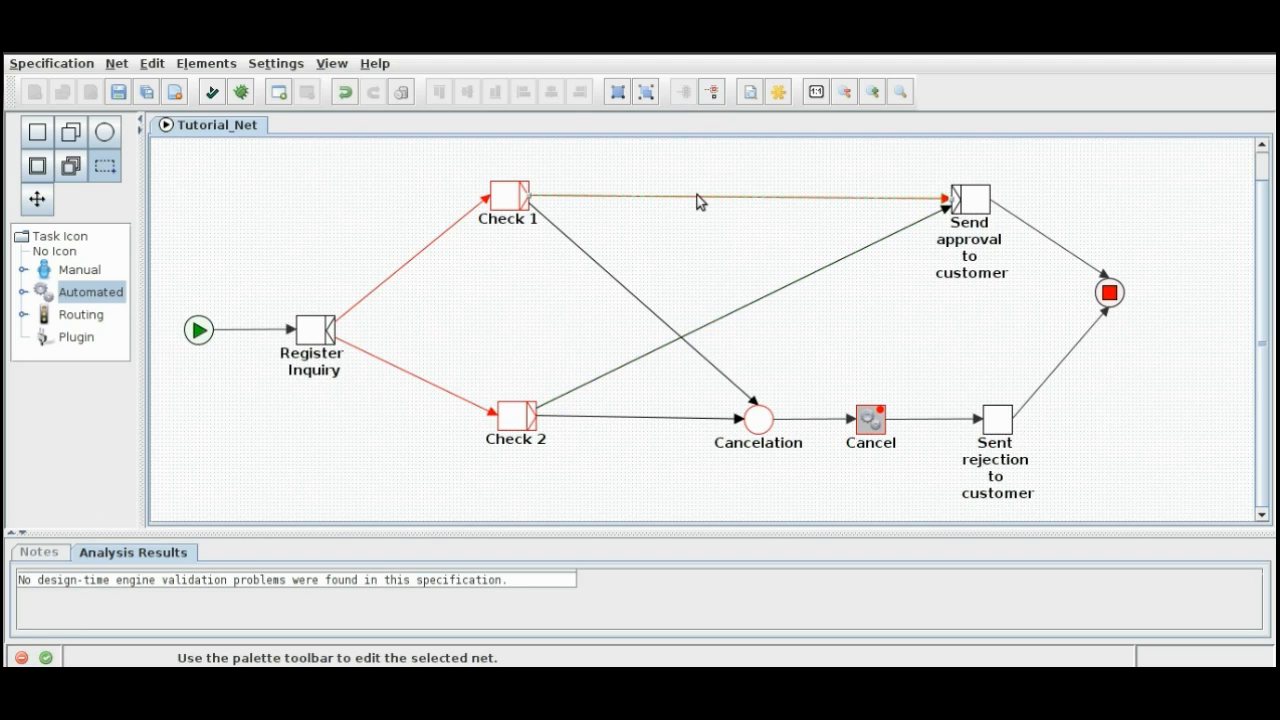
pyautogui.click(628, 290)
# Step: Review the decomposition variables and service settings of the Cancel task, then close its decomposition details
pyautogui.rightClick(865, 423)
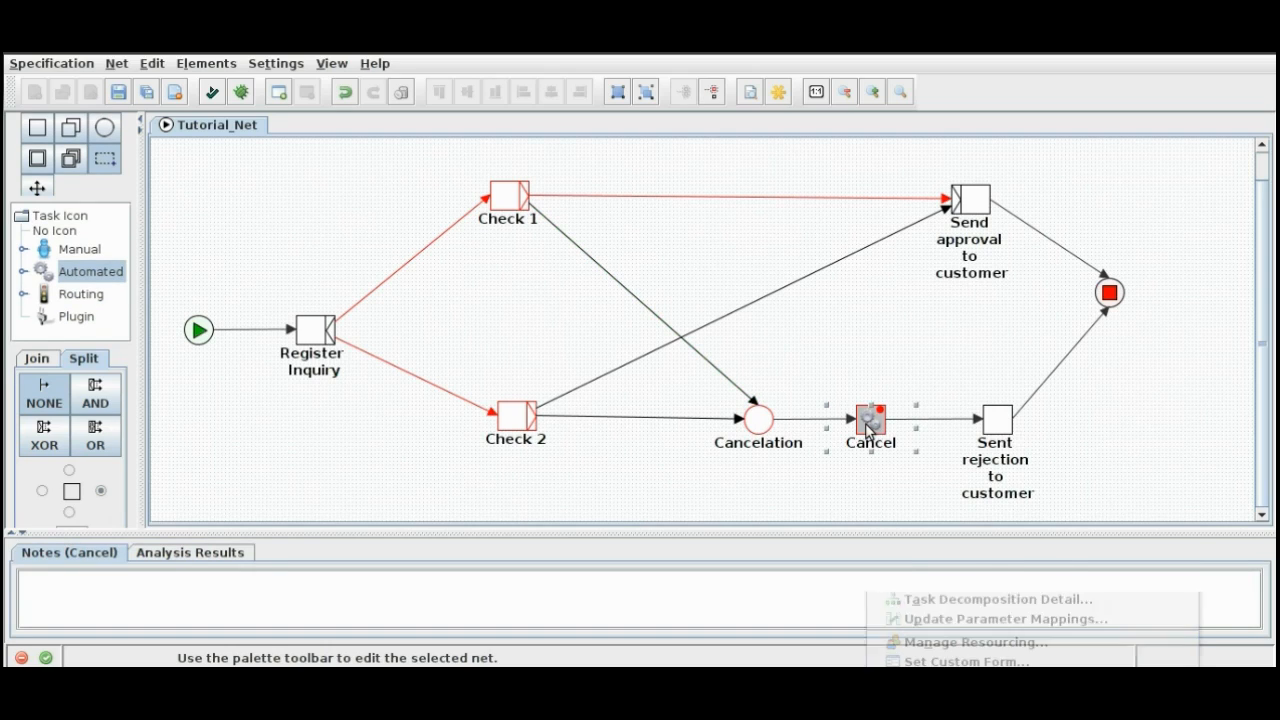
pyautogui.click(935, 599)
pyautogui.moveTo(872, 167); pyautogui.dragTo(688, 109)
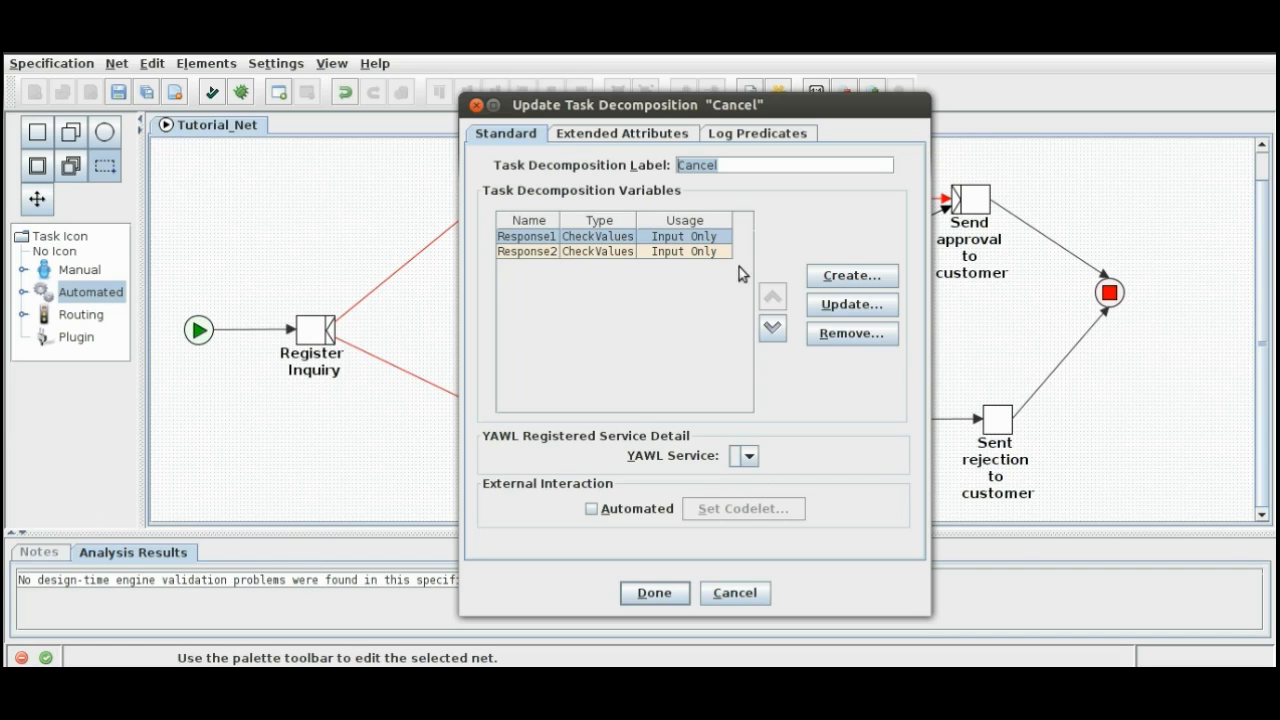
pyautogui.click(476, 106)
# Step: Review the input parameter mappings of the Cancel task
pyautogui.rightClick(866, 420)
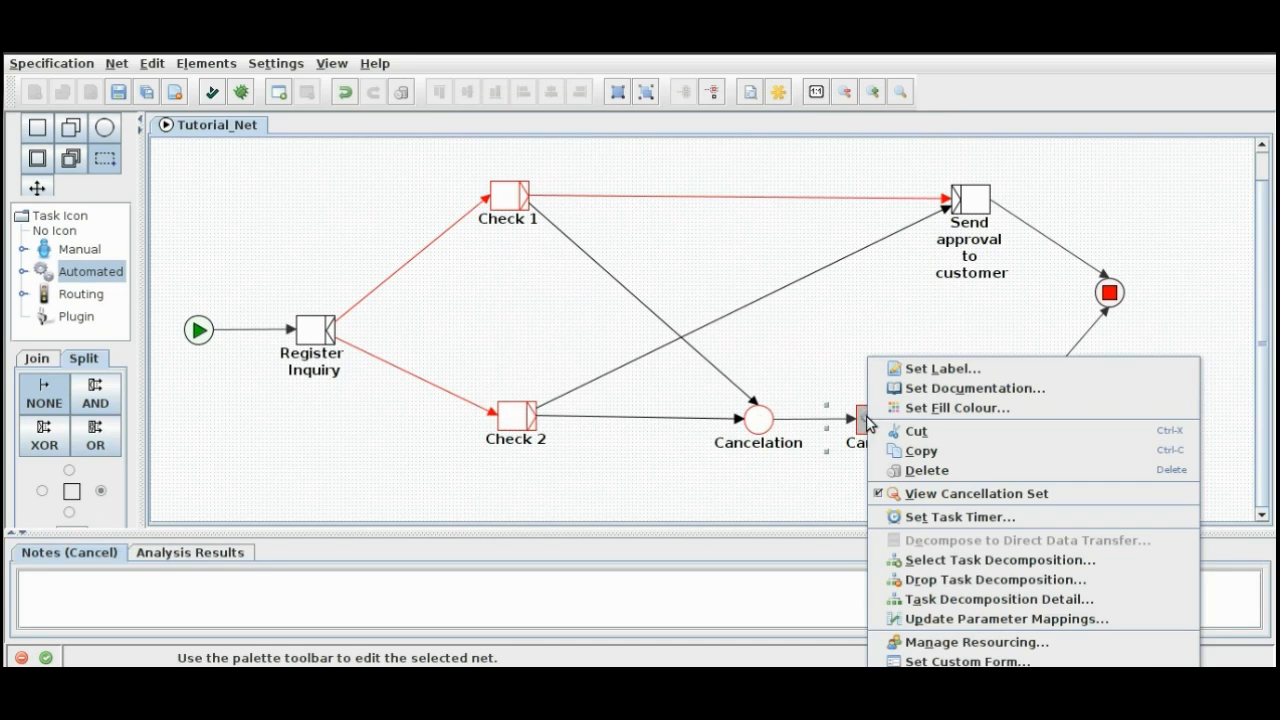
pyautogui.click(935, 620)
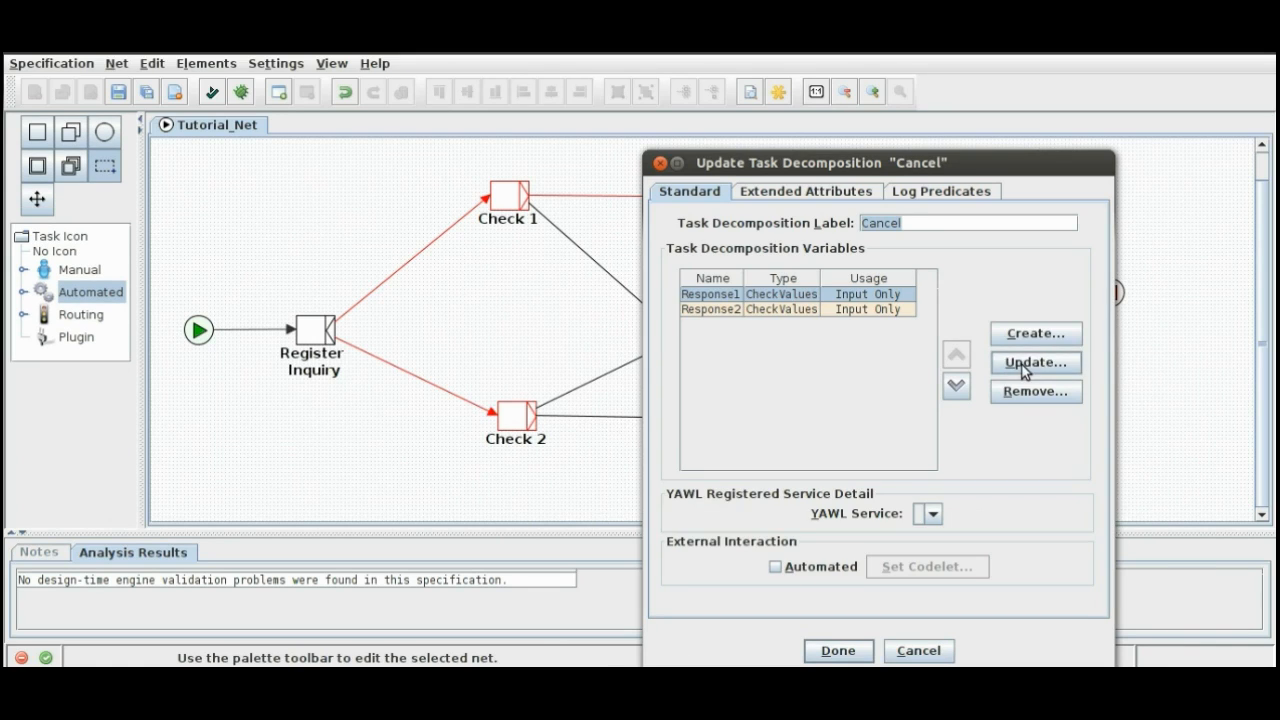
# Step: Inspect the extended attributes of the Cancel decomposition's Response1 variable, including its tooltip field and whiteSpace options
pyautogui.click(1025, 364)
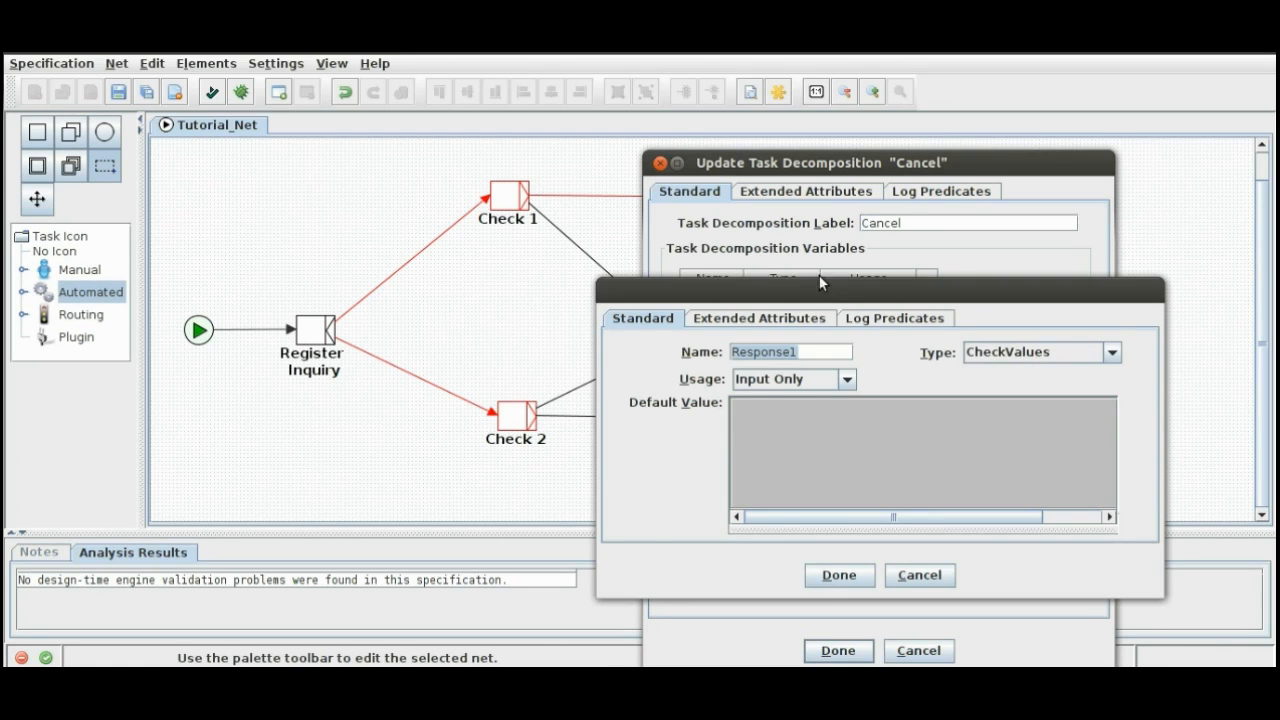
pyautogui.moveTo(821, 288); pyautogui.dragTo(432, 98)
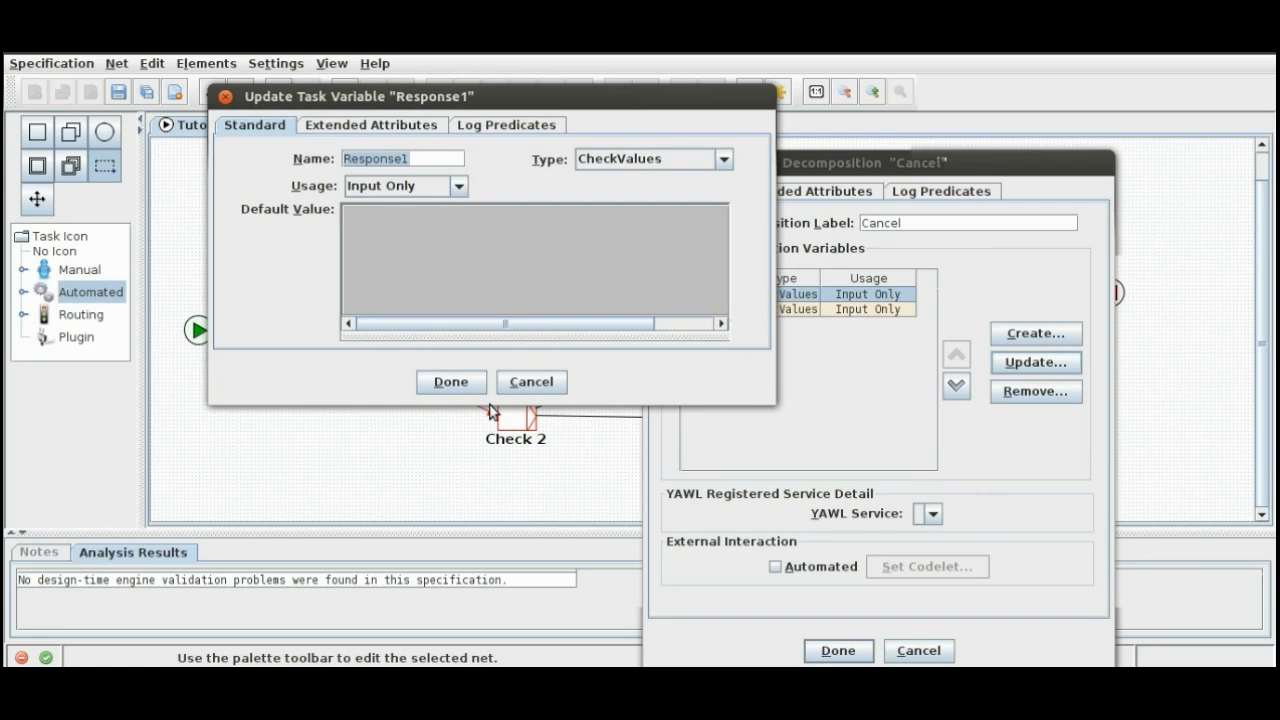
pyautogui.click(343, 128)
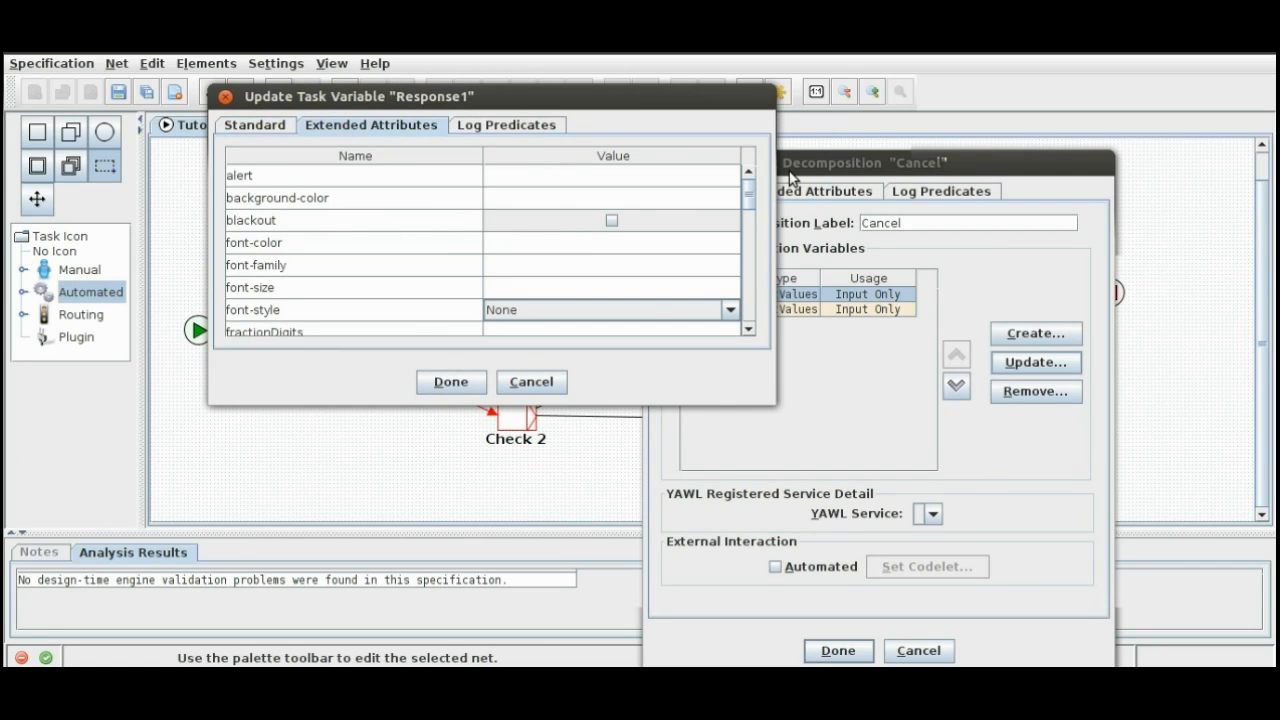
pyautogui.moveTo(749, 206); pyautogui.dragTo(764, 380)
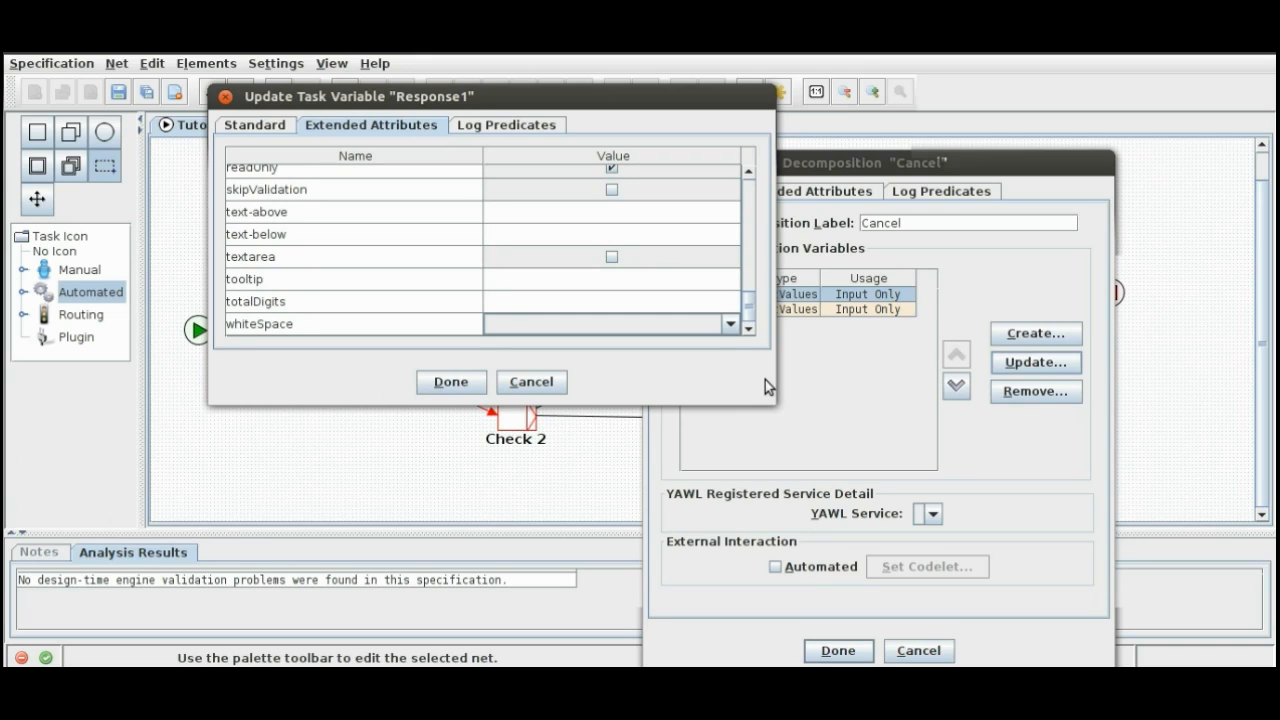
pyautogui.click(500, 278)
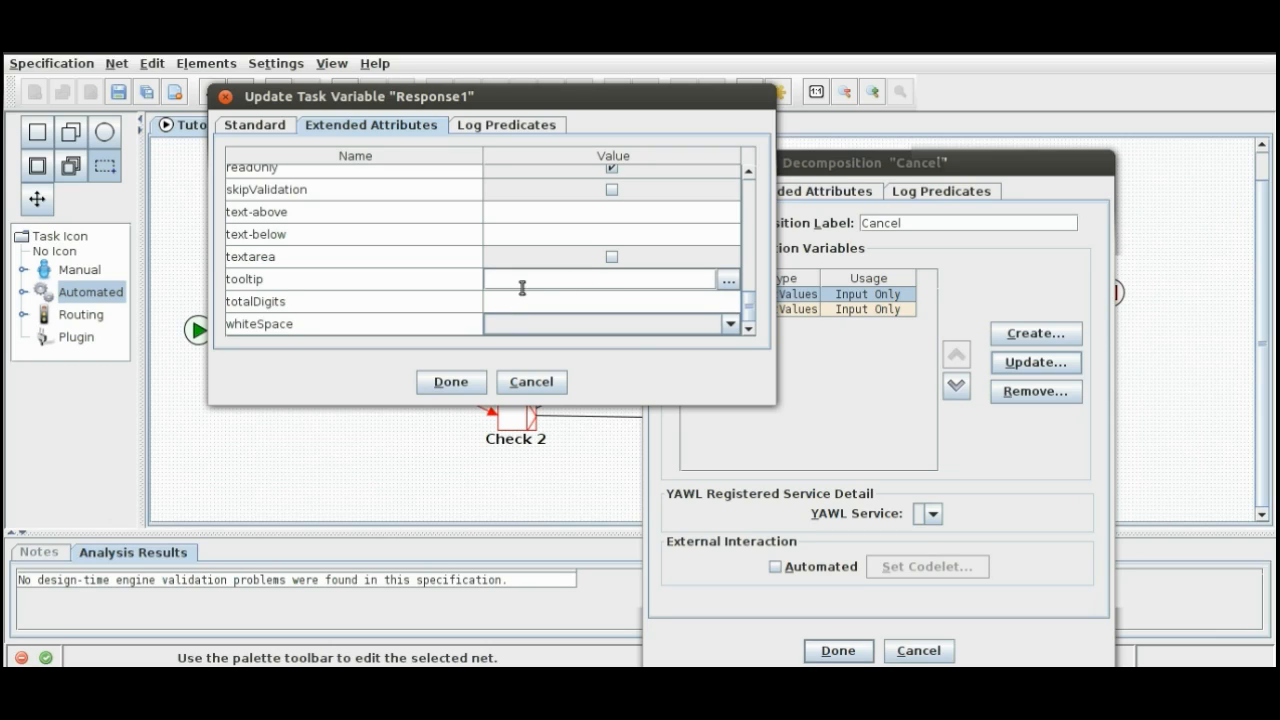
pyautogui.click(690, 324)
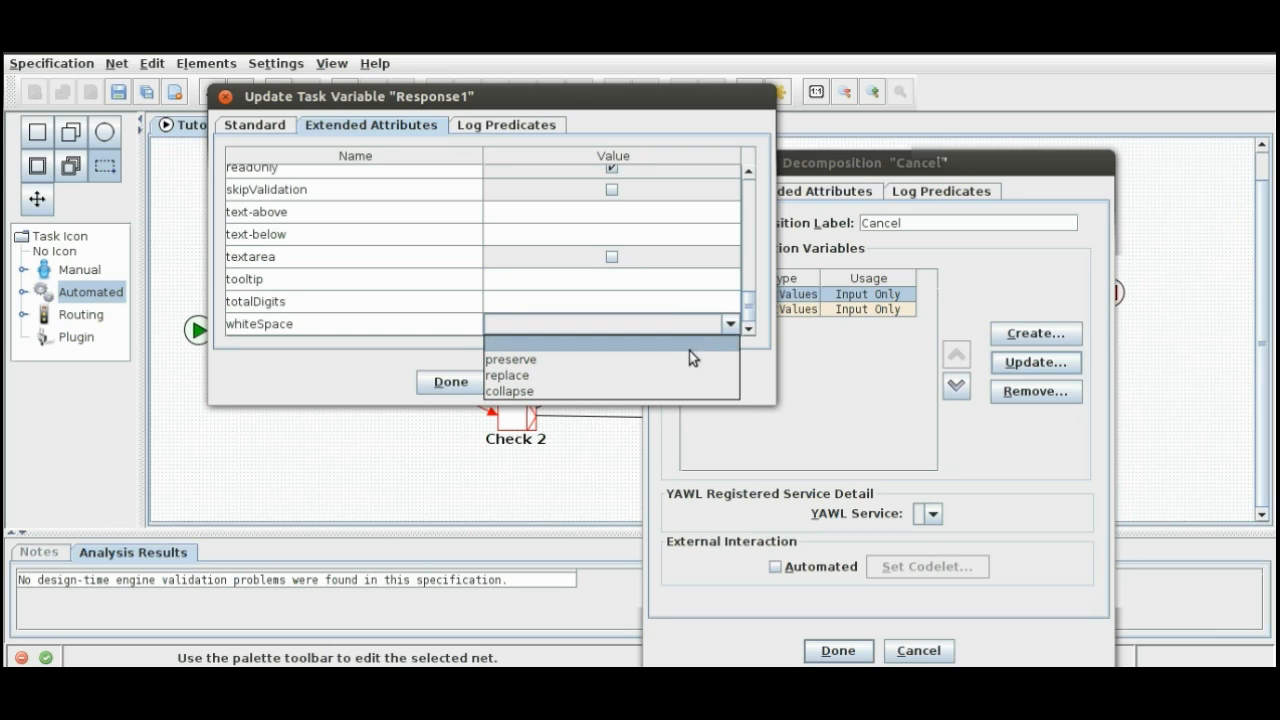
pyautogui.click(665, 324)
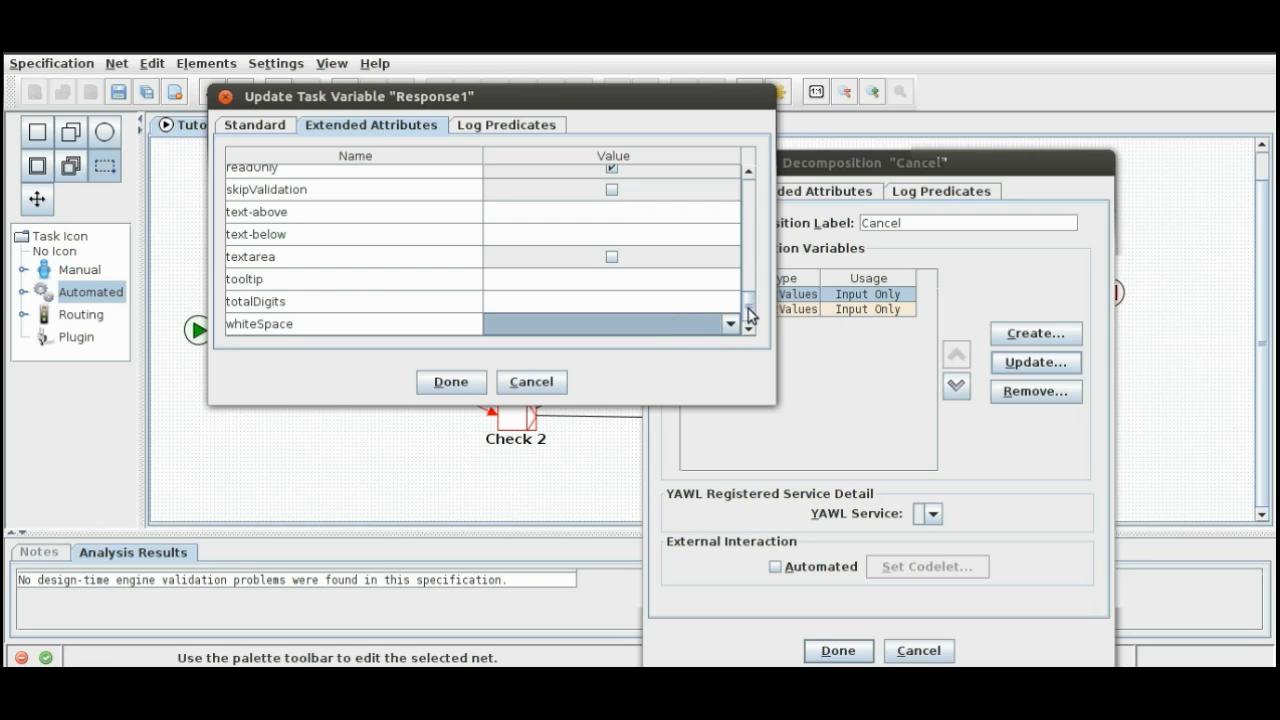
# Step: Check the readOnly setting among Response1's extended attributes, then cancel the variable and decomposition updates
pyautogui.moveTo(748, 307); pyautogui.dragTo(751, 289)
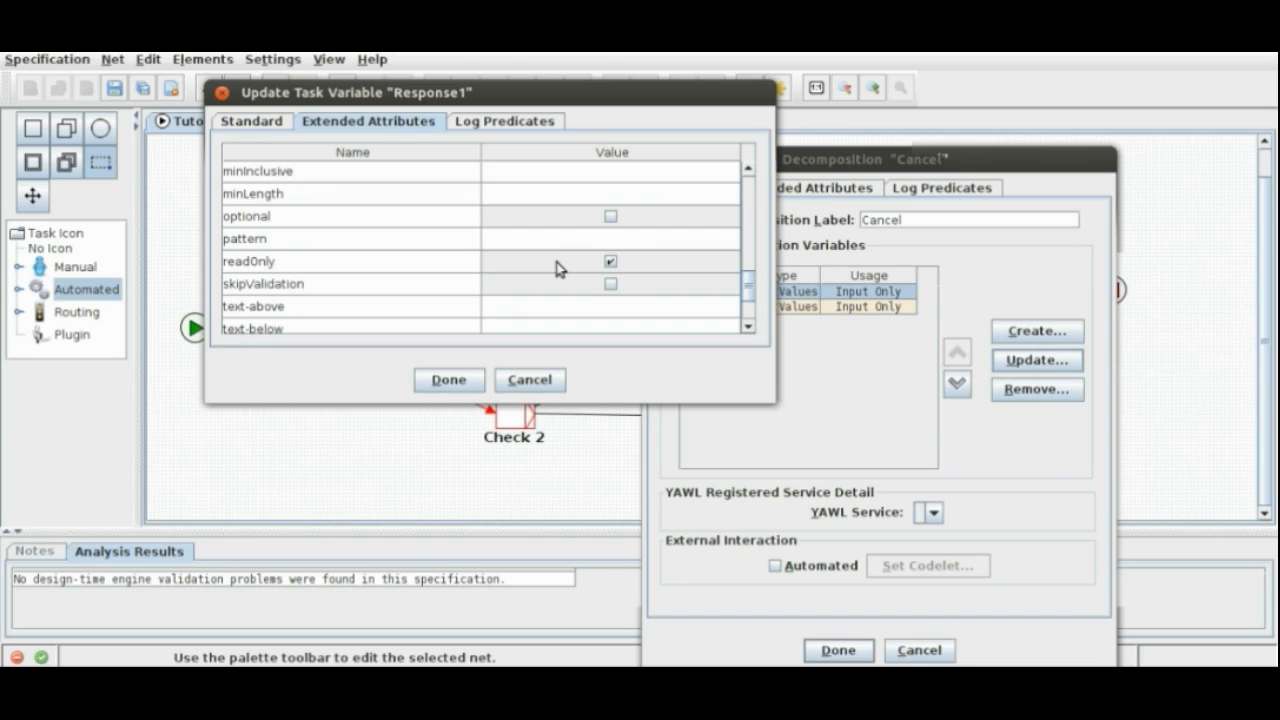
pyautogui.moveTo(748, 286); pyautogui.dragTo(752, 178)
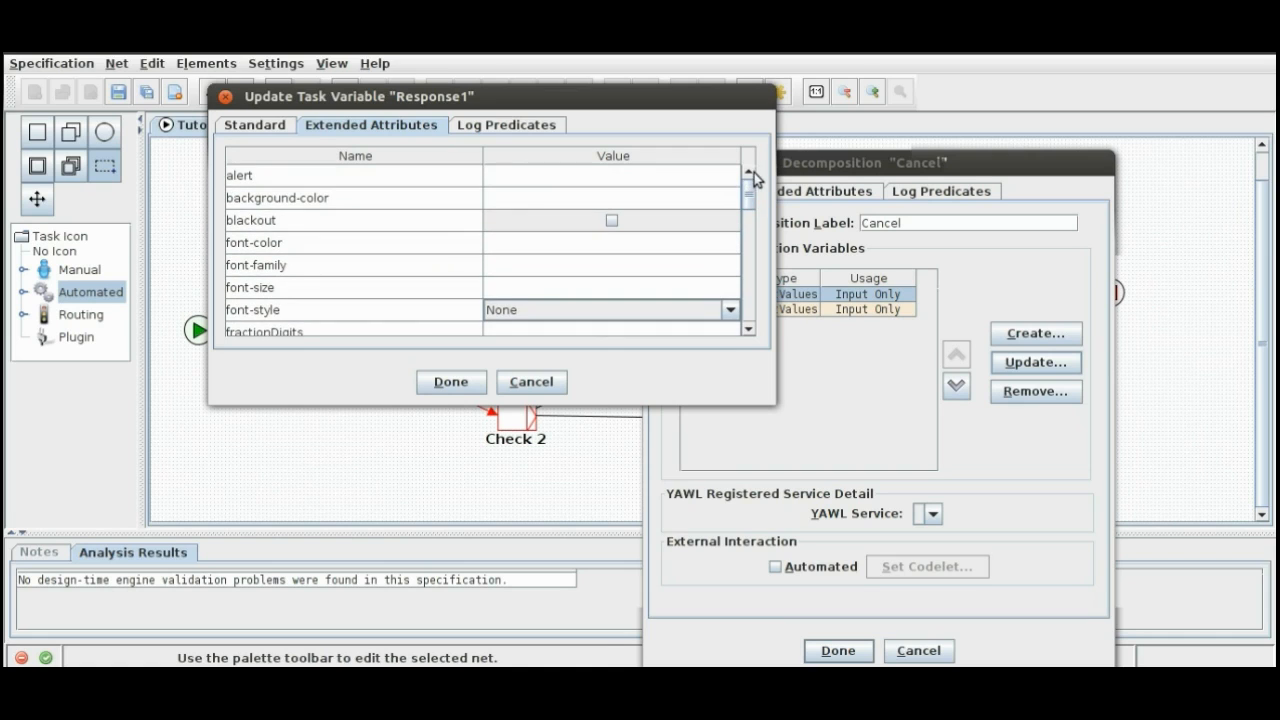
pyautogui.click(531, 381)
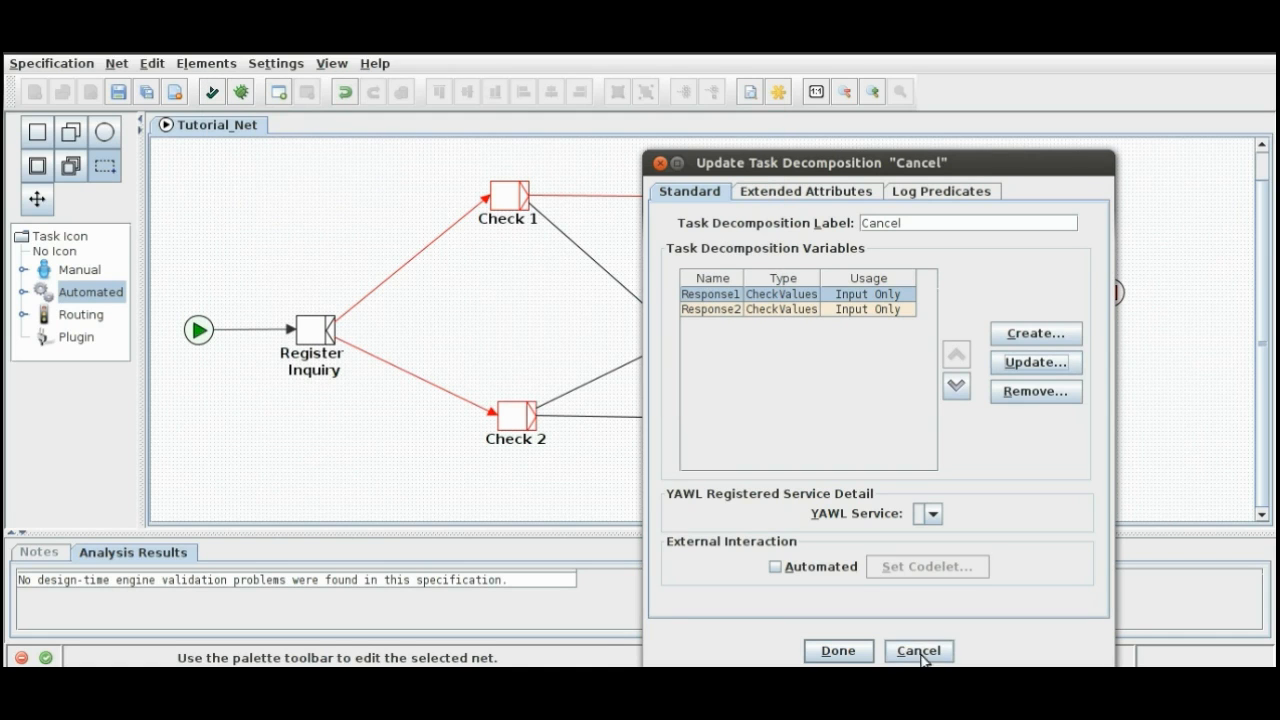
pyautogui.click(918, 651)
# Step: Review the decomposition variables of the Sent rejection to customer task, then close its decomposition details
pyautogui.click(997, 424)
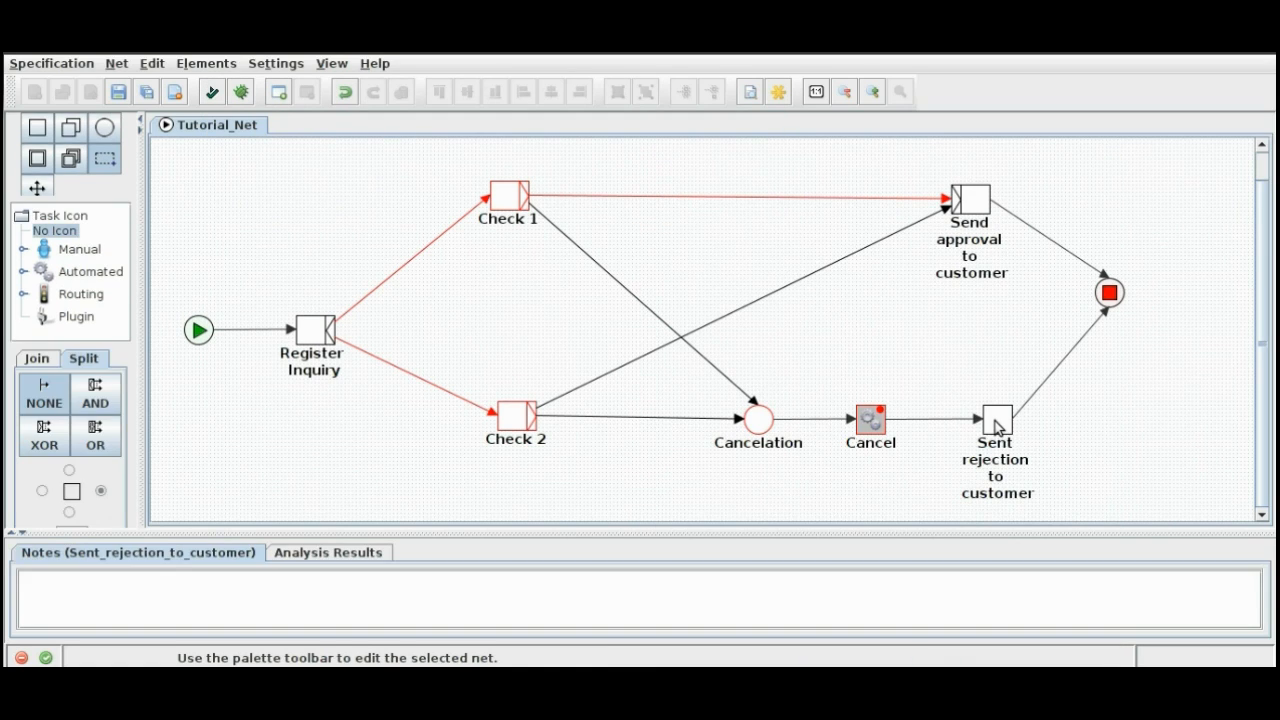
pyautogui.rightClick(997, 424)
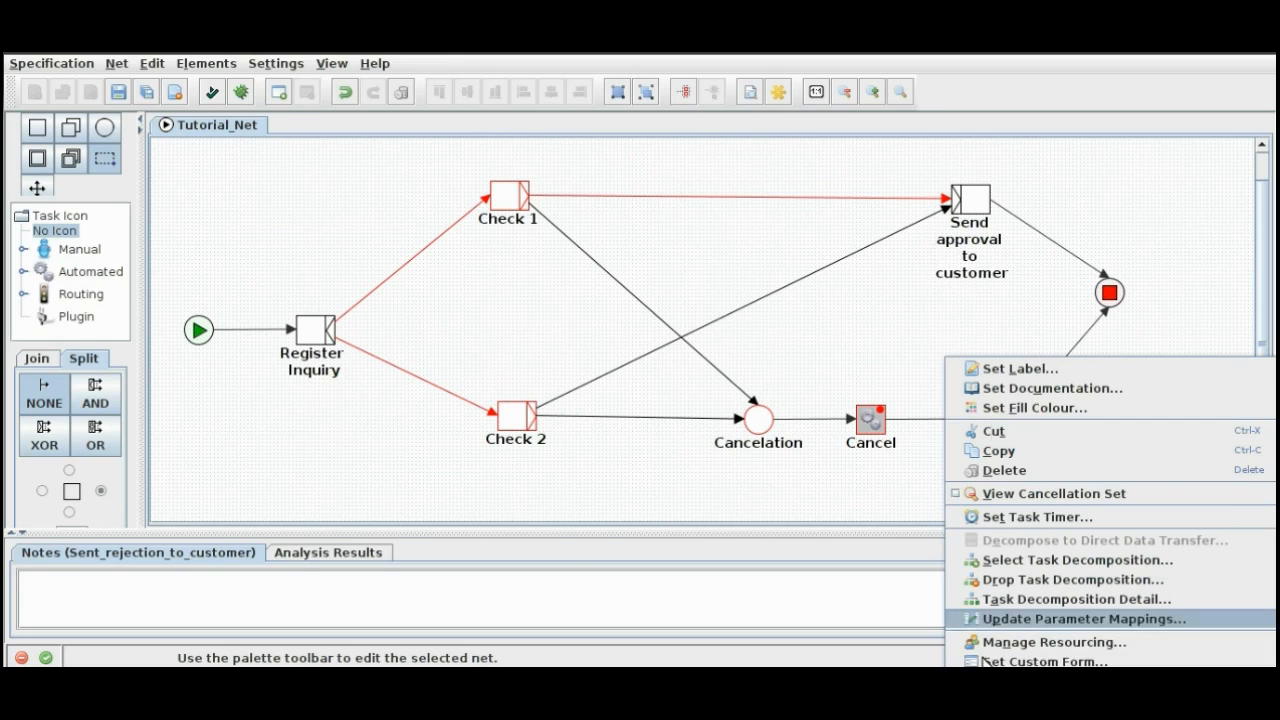
pyautogui.click(1004, 600)
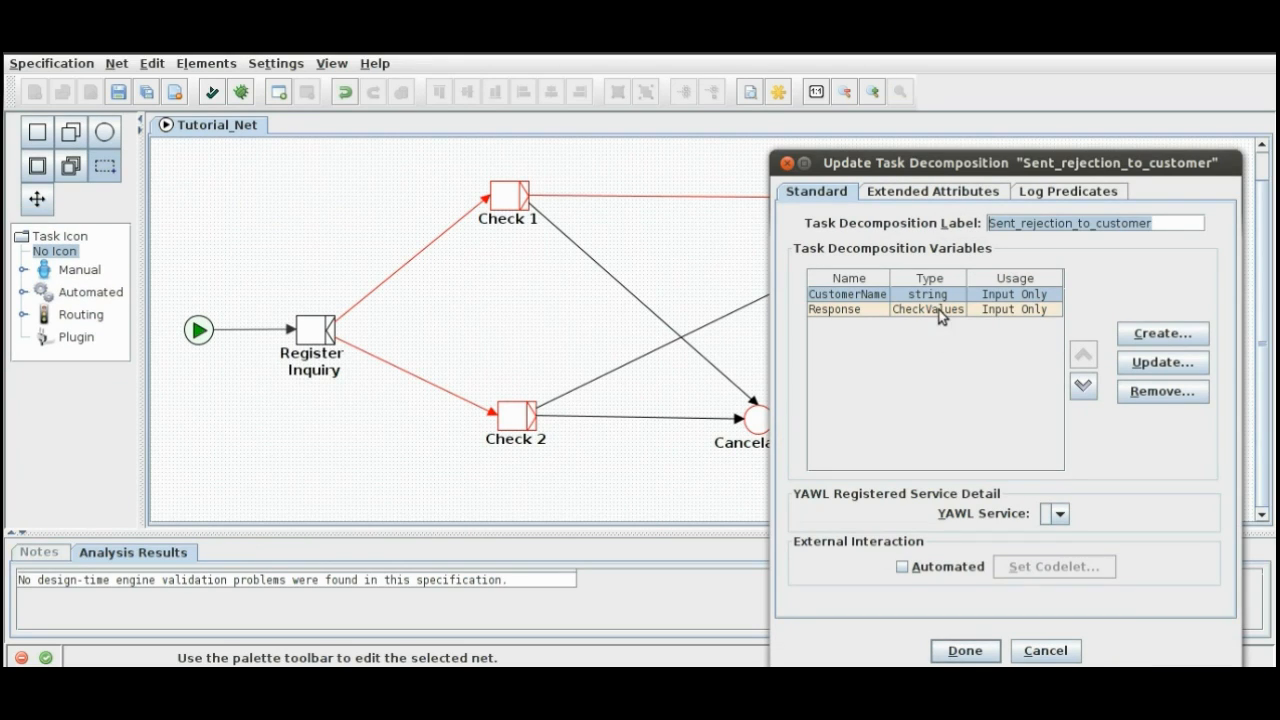
pyautogui.click(787, 165)
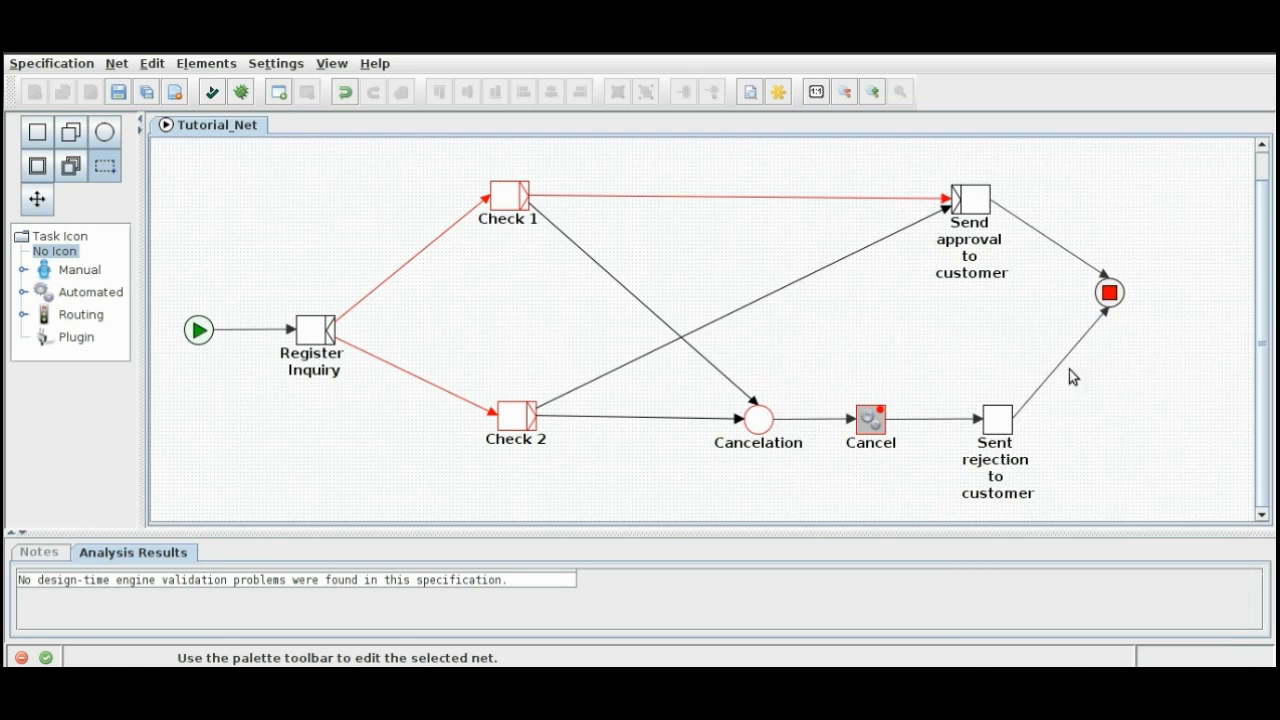
# Step: Review the input parameter mappings of the Sent rejection to customer task
pyautogui.rightClick(992, 440)
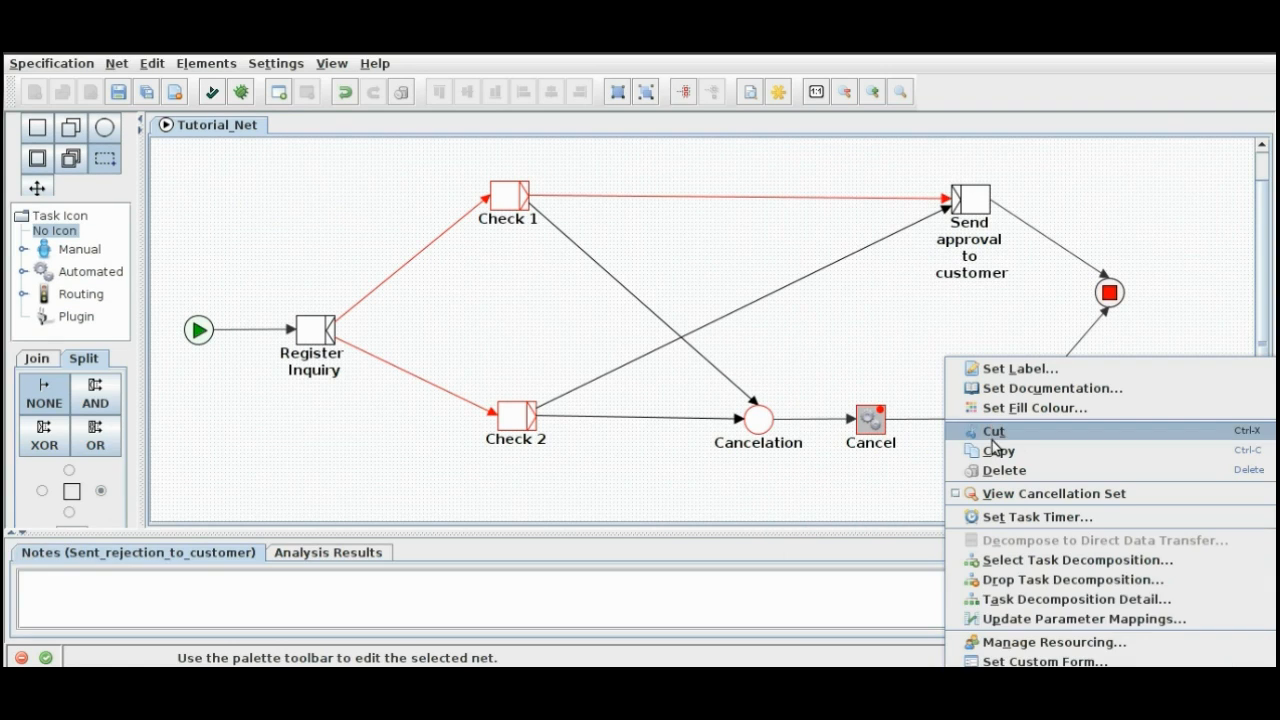
pyautogui.click(1009, 620)
pyautogui.moveTo(1049, 249); pyautogui.dragTo(764, 163)
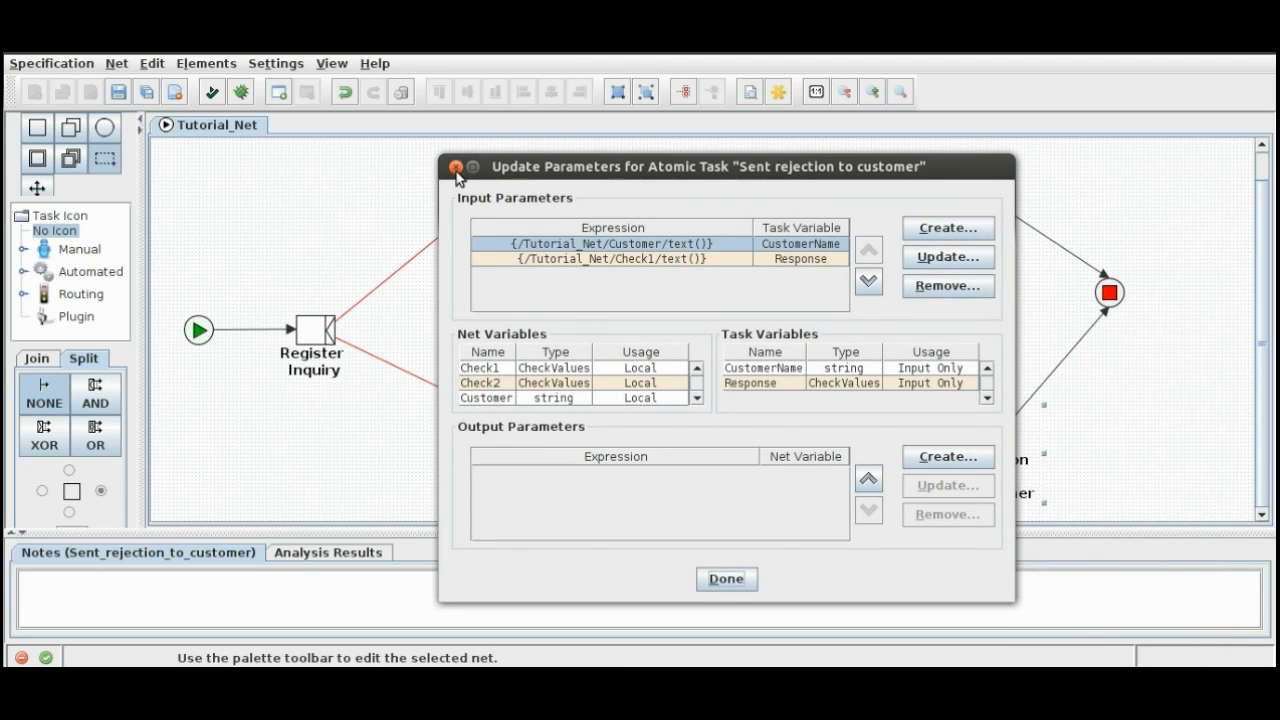